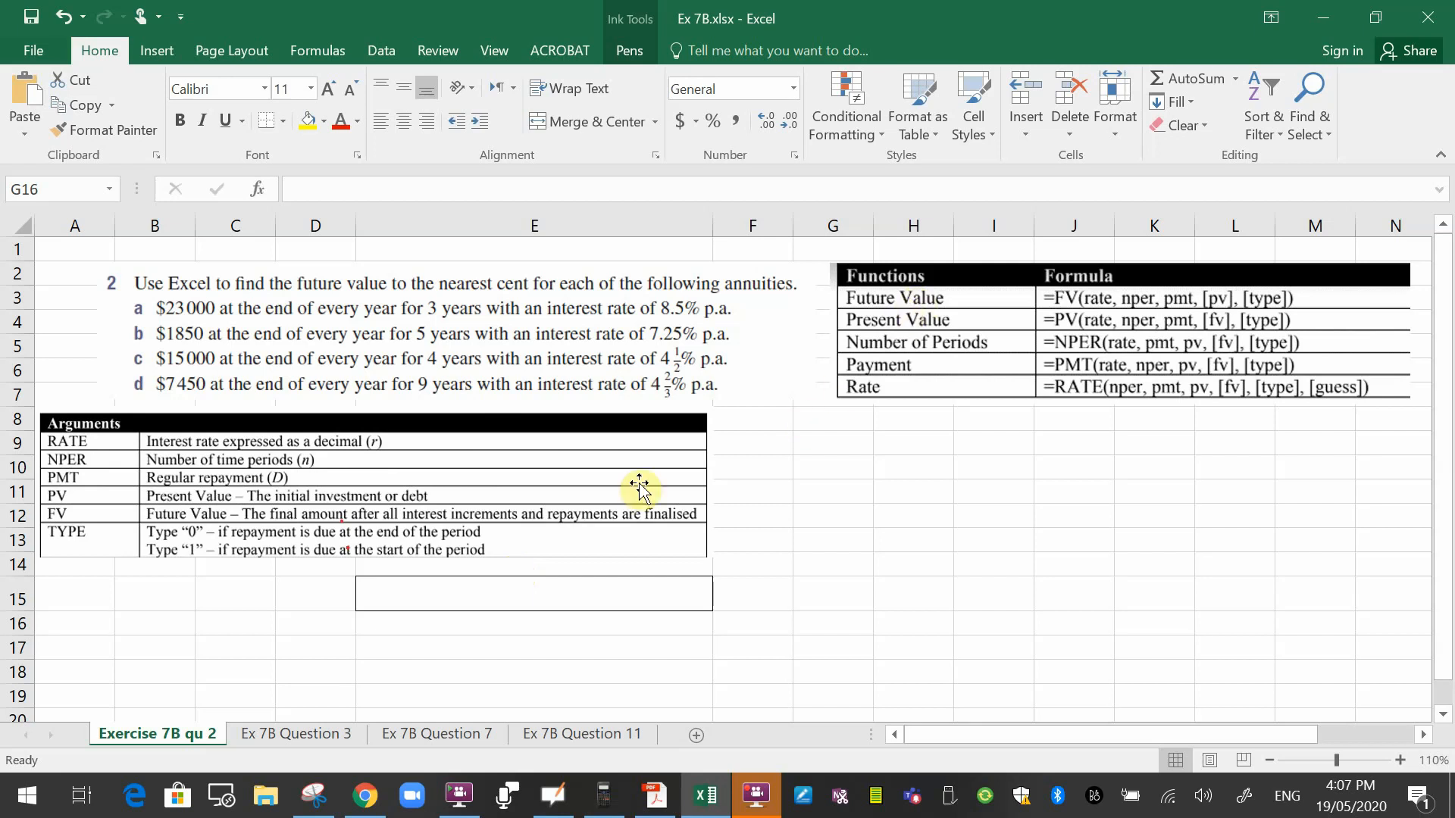
- Enter the formula =FV(8.5%,3,23000) in cell E15 for the future value in part a
click(552, 602)
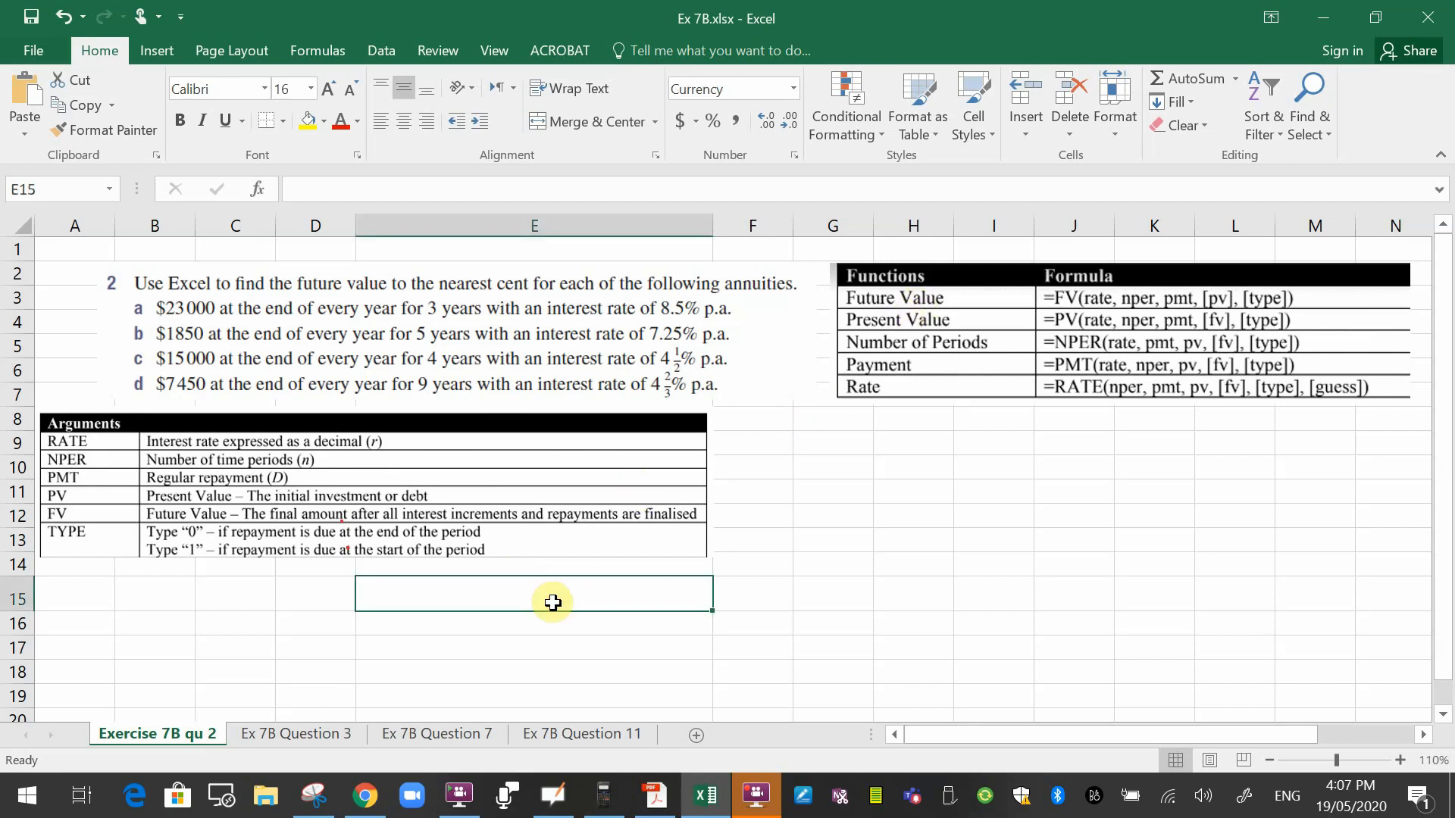
text(=)
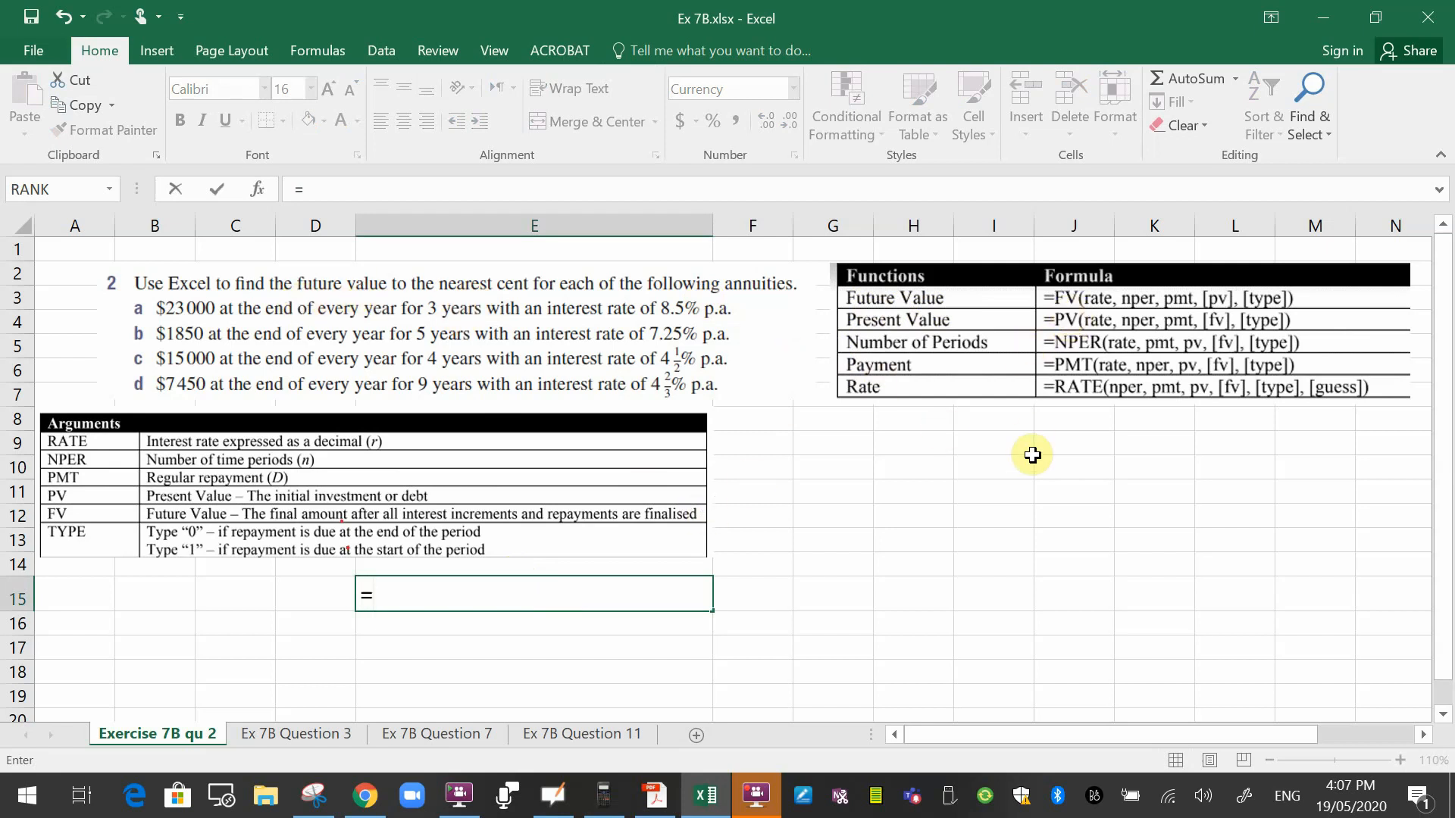
text(FV)
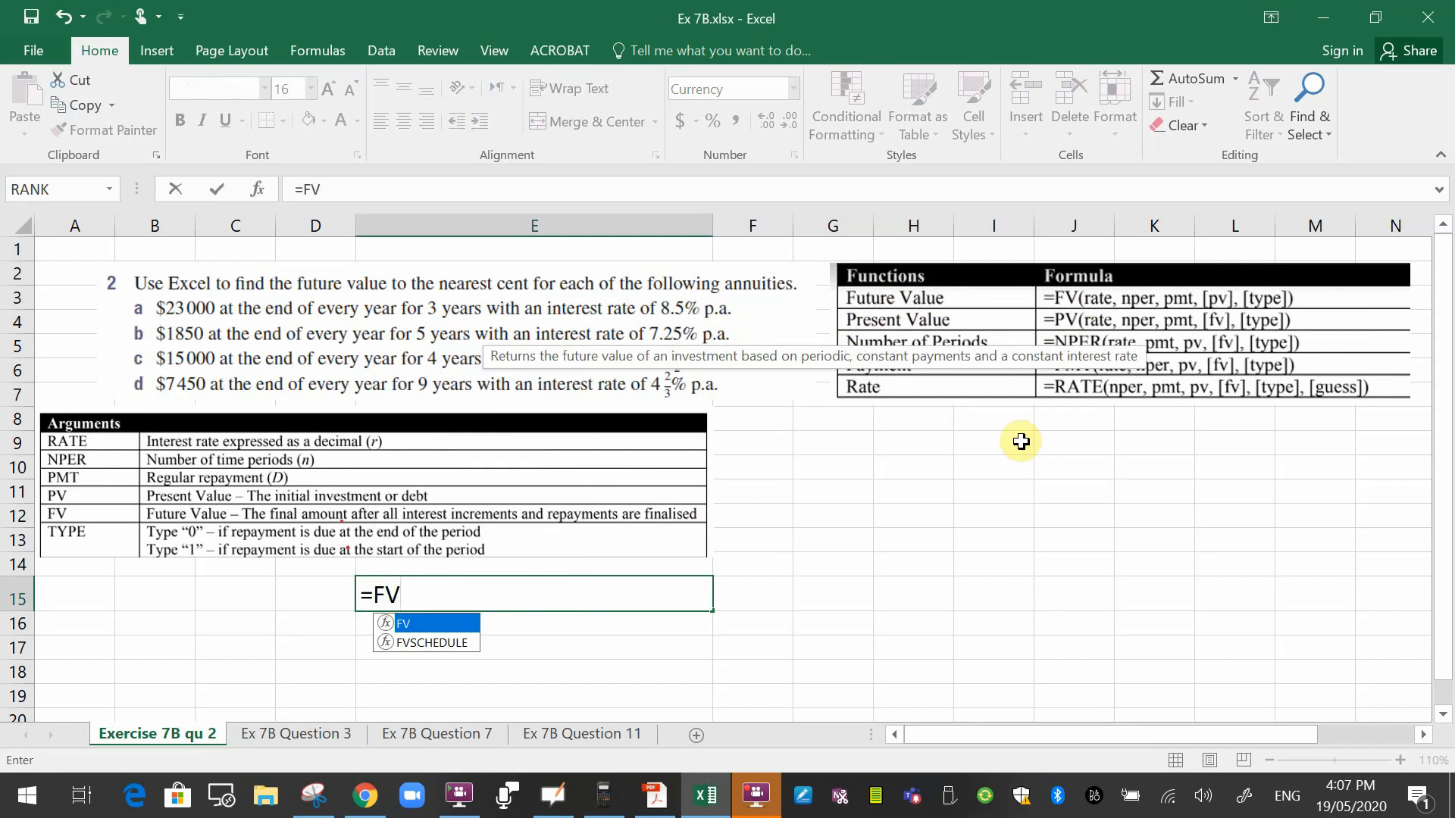
text(()
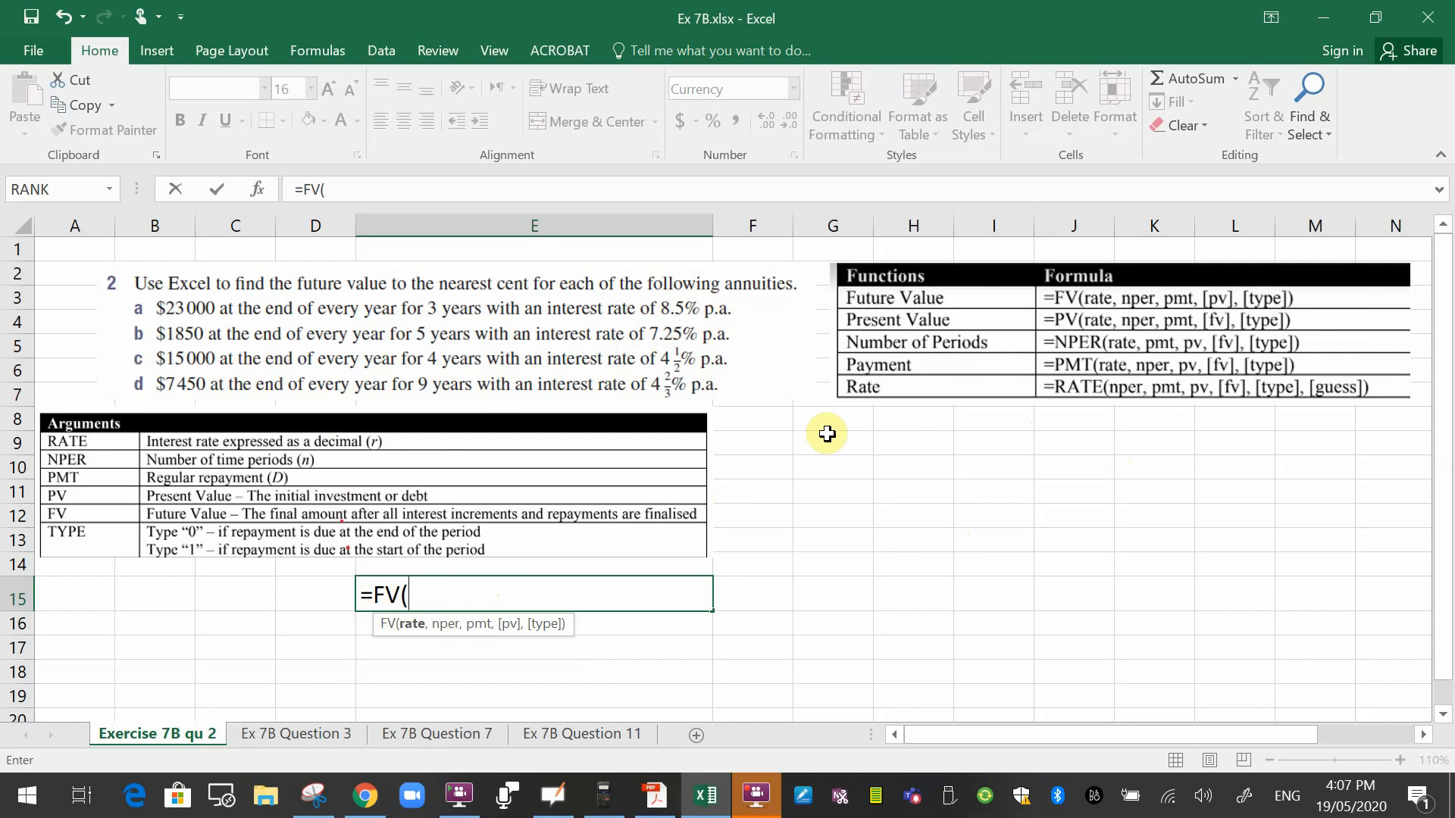
text(8.5%,)
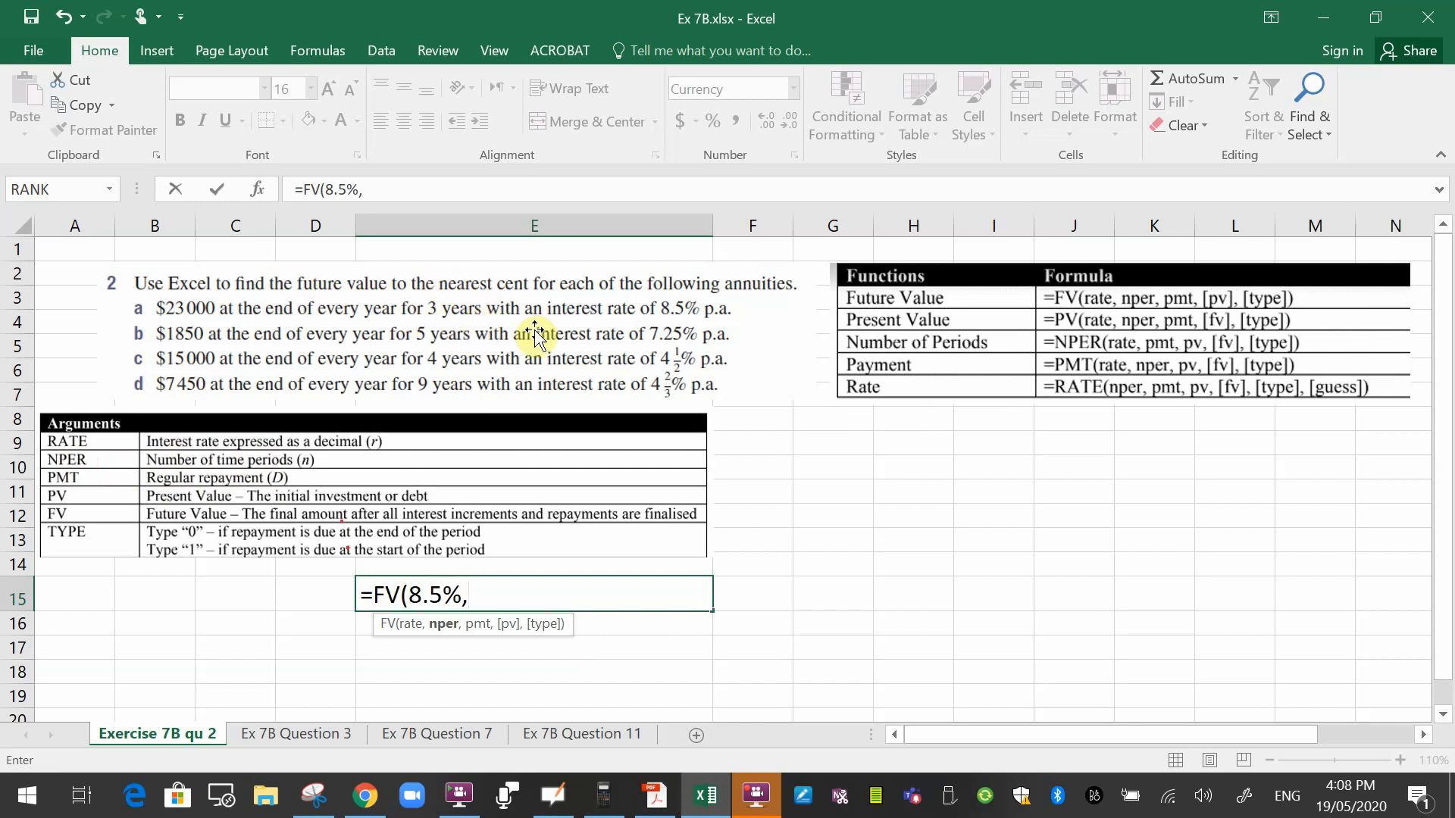
text(3,)
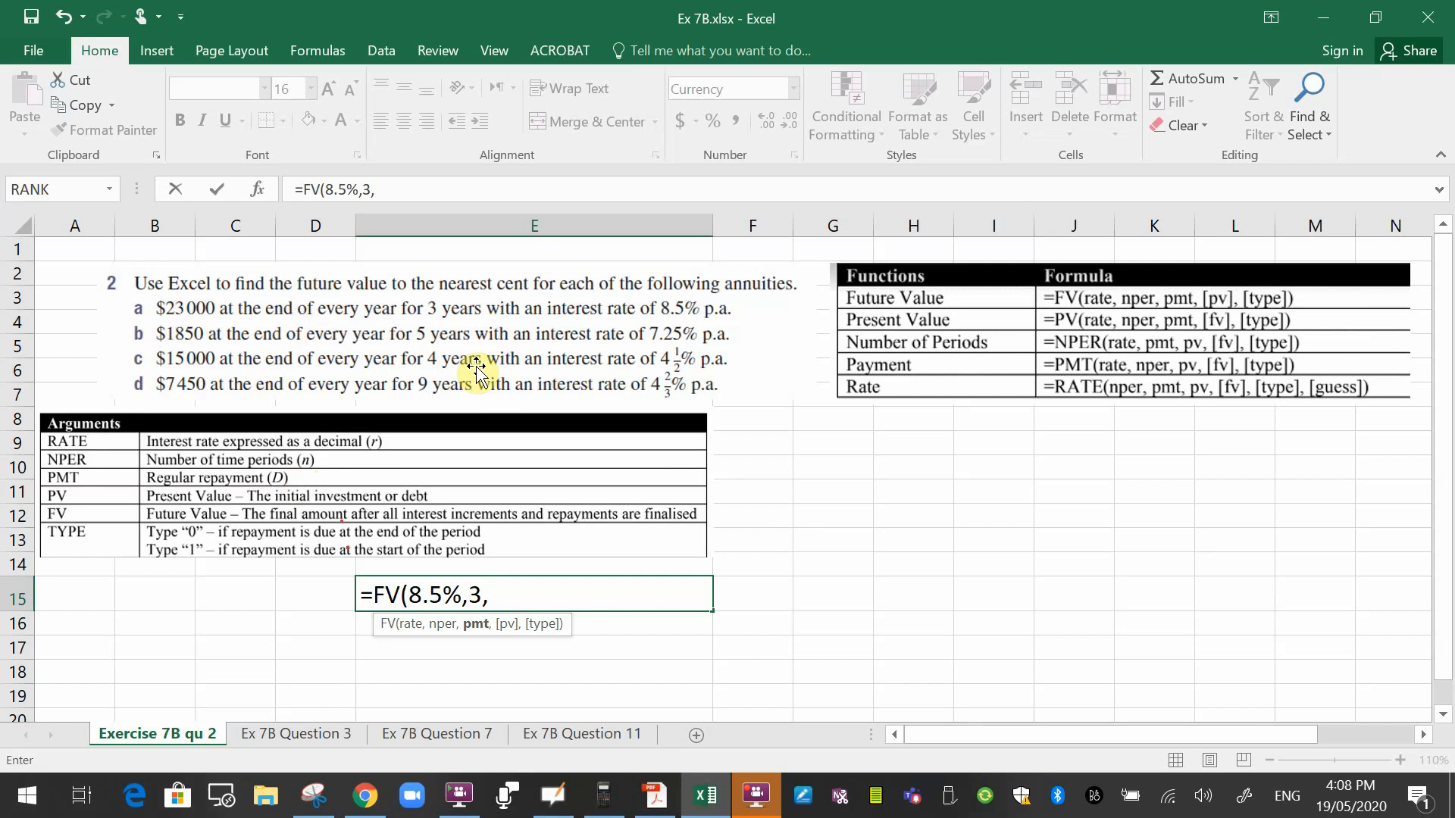
text(23000)
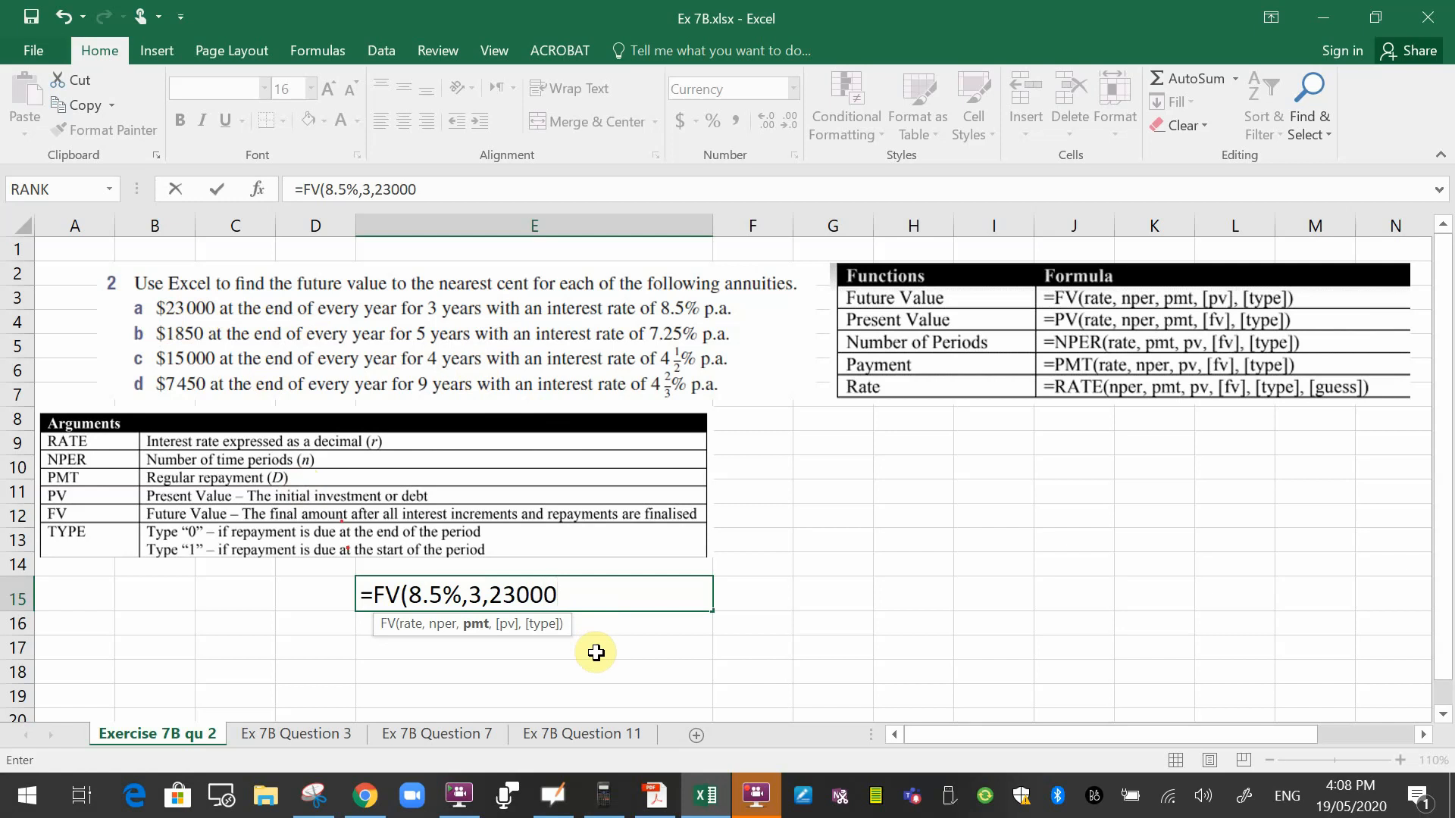
text())
key(Return)
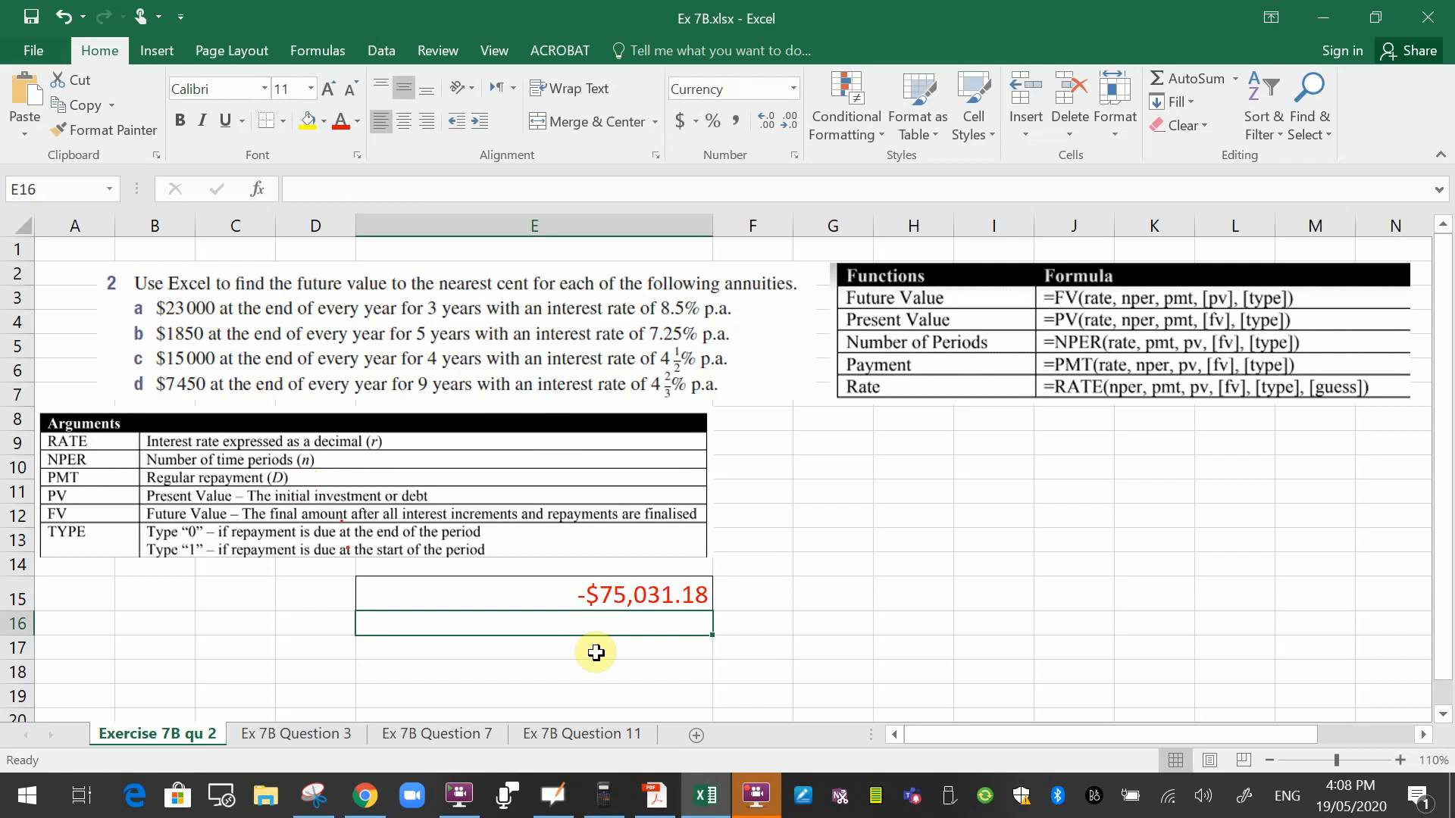
- Make the payment in E15's future value formula negative, giving =FV(8.5%,3,-23000)
click(678, 598)
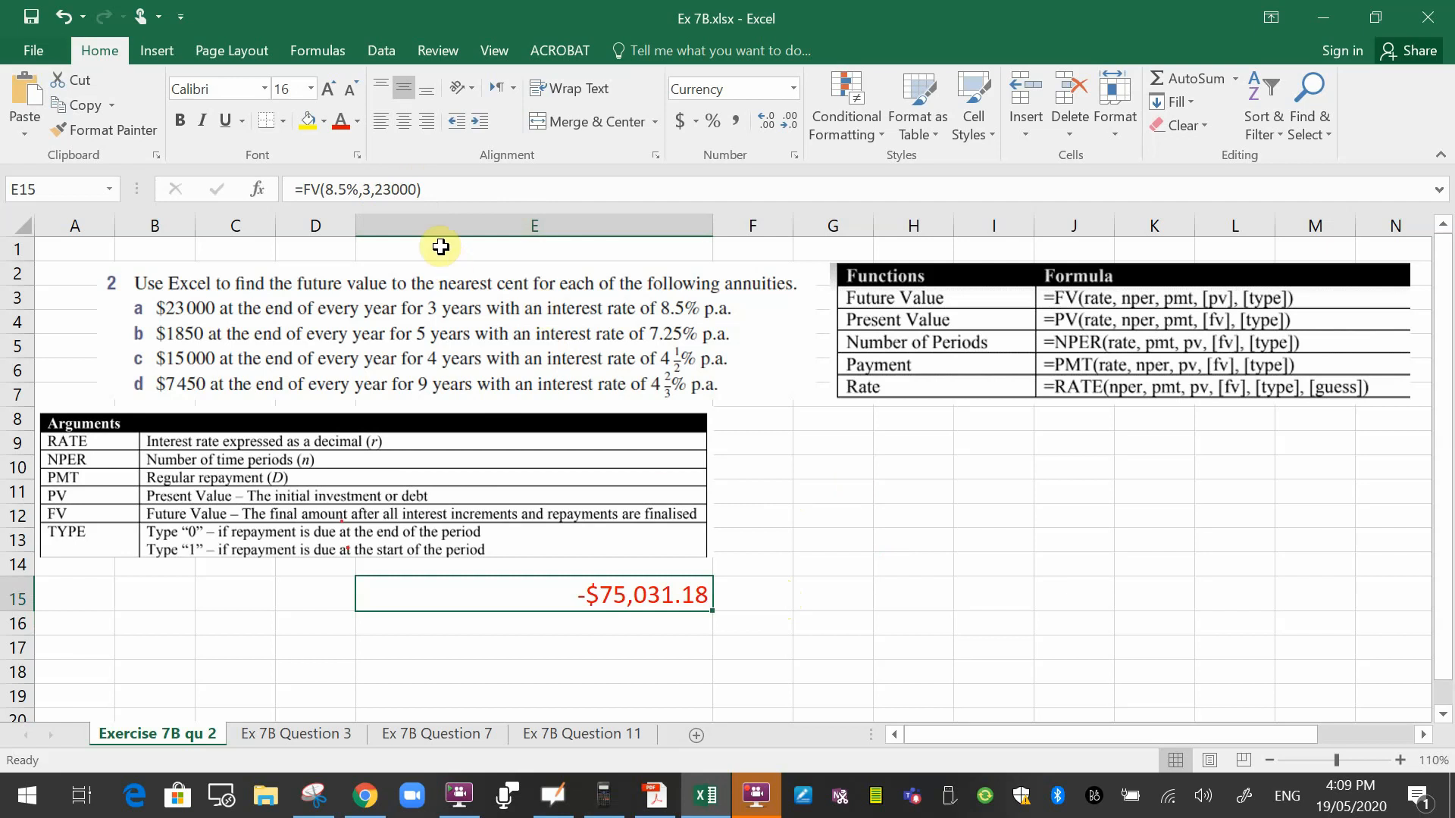
click(375, 189)
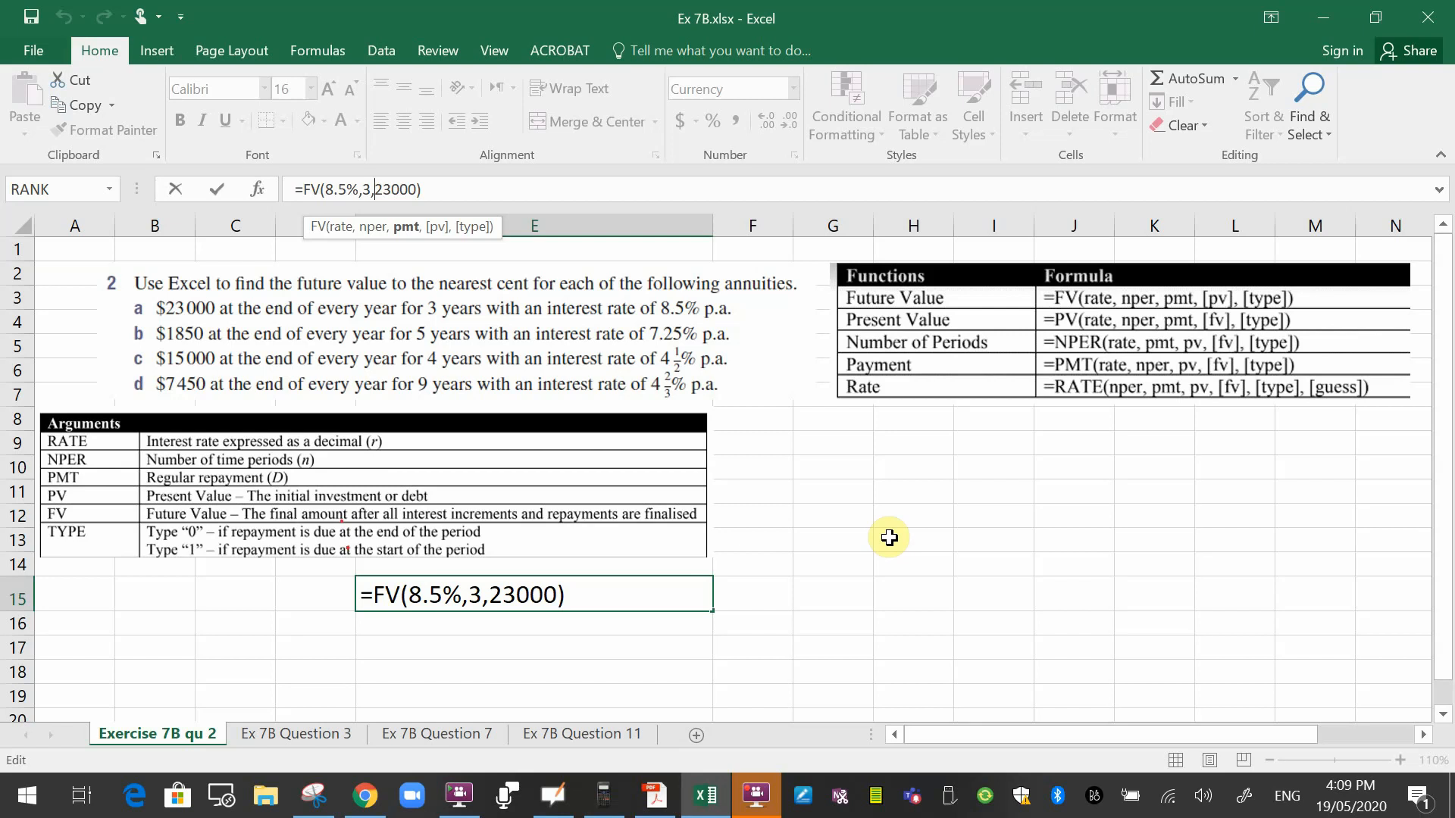
text(-)
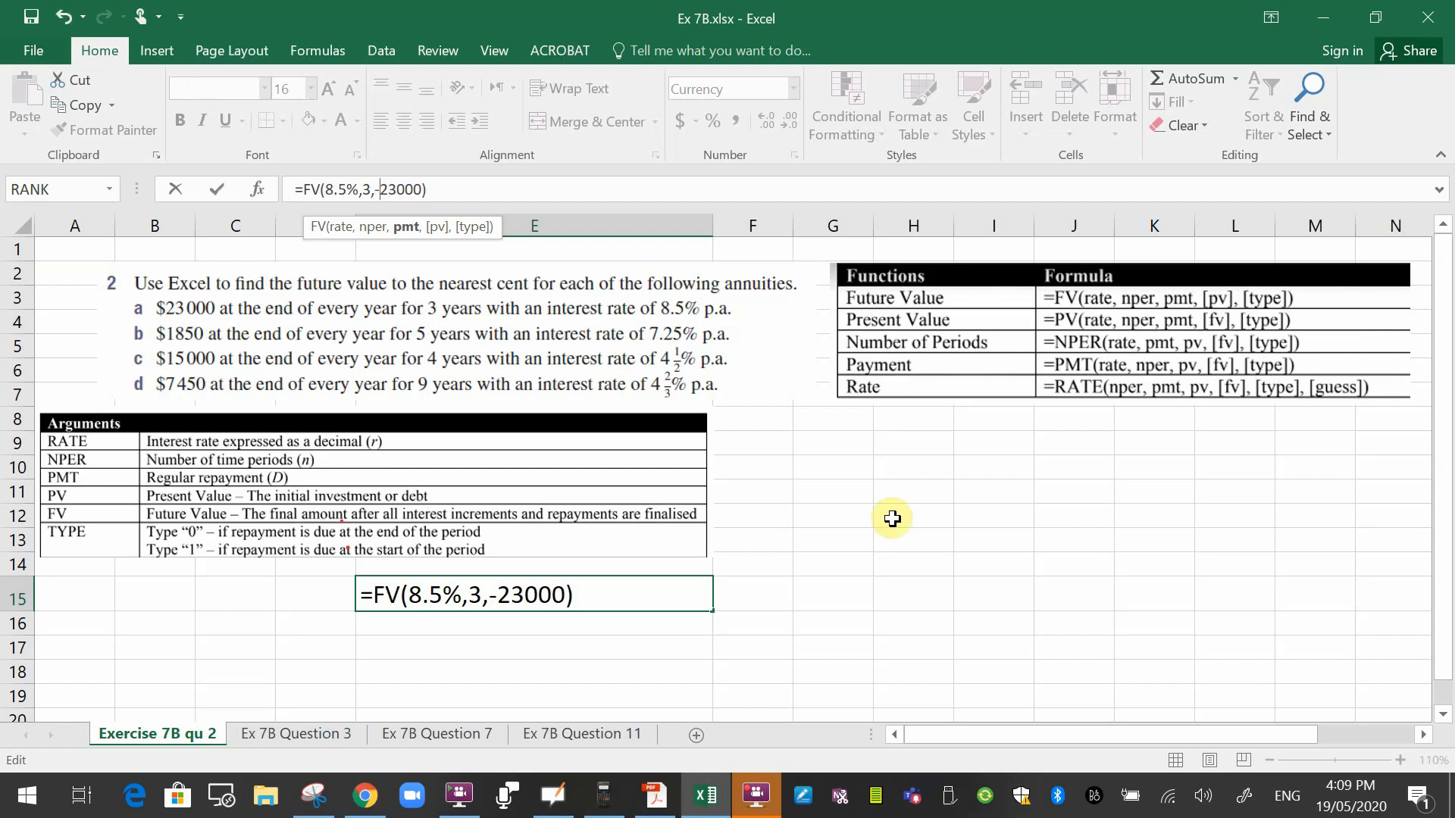
click(564, 191)
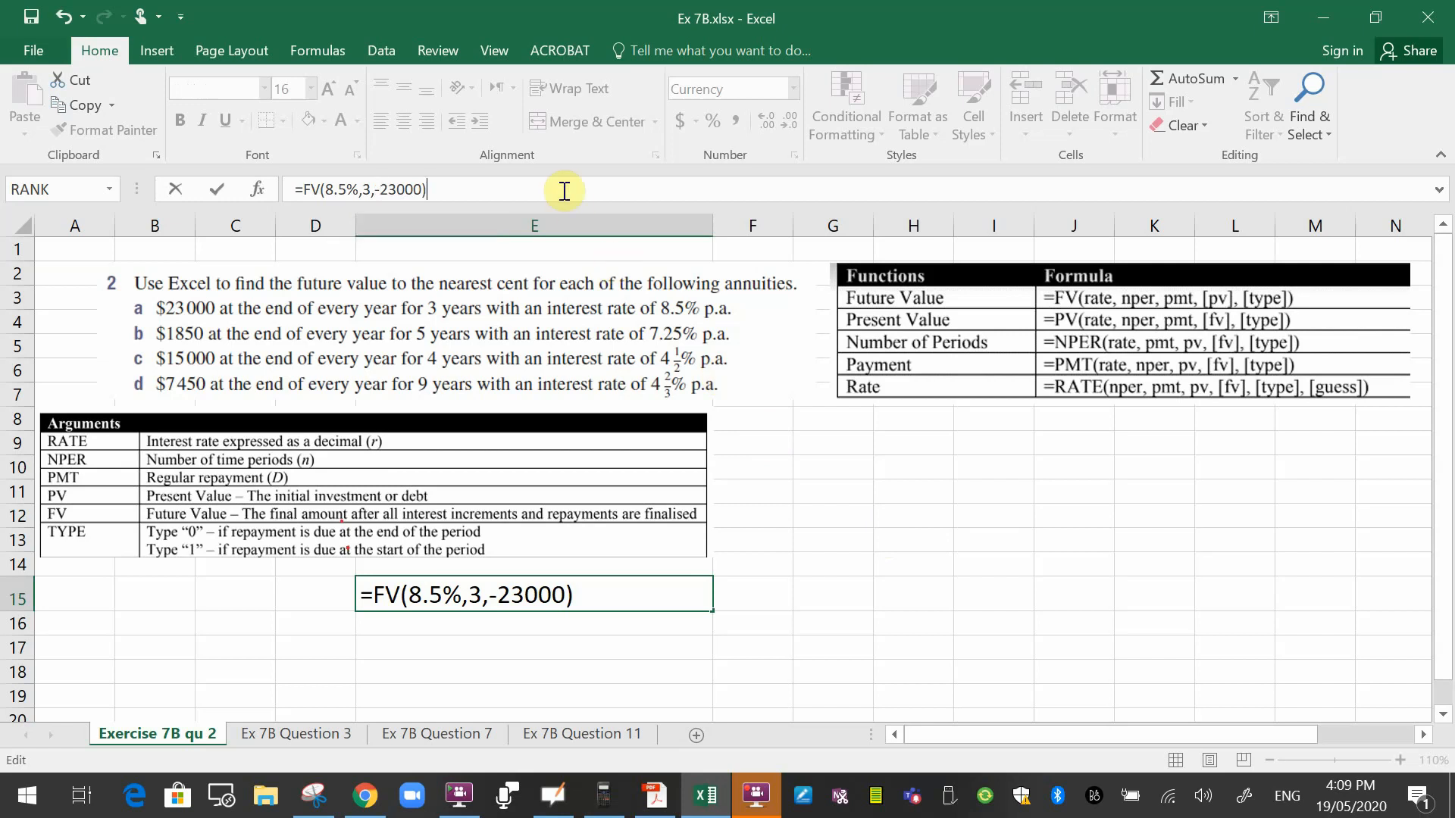
key(Return)
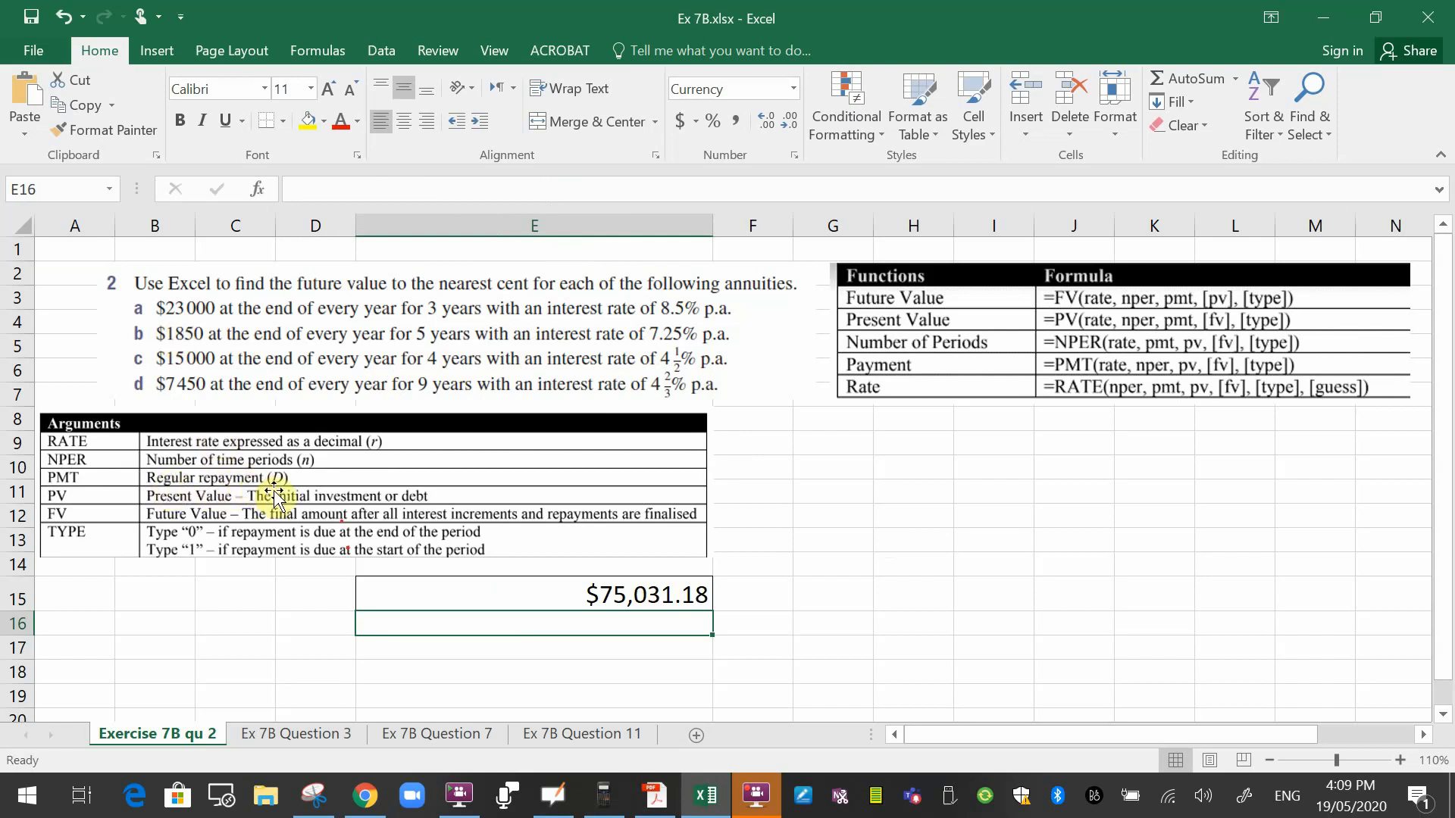
click(582, 599)
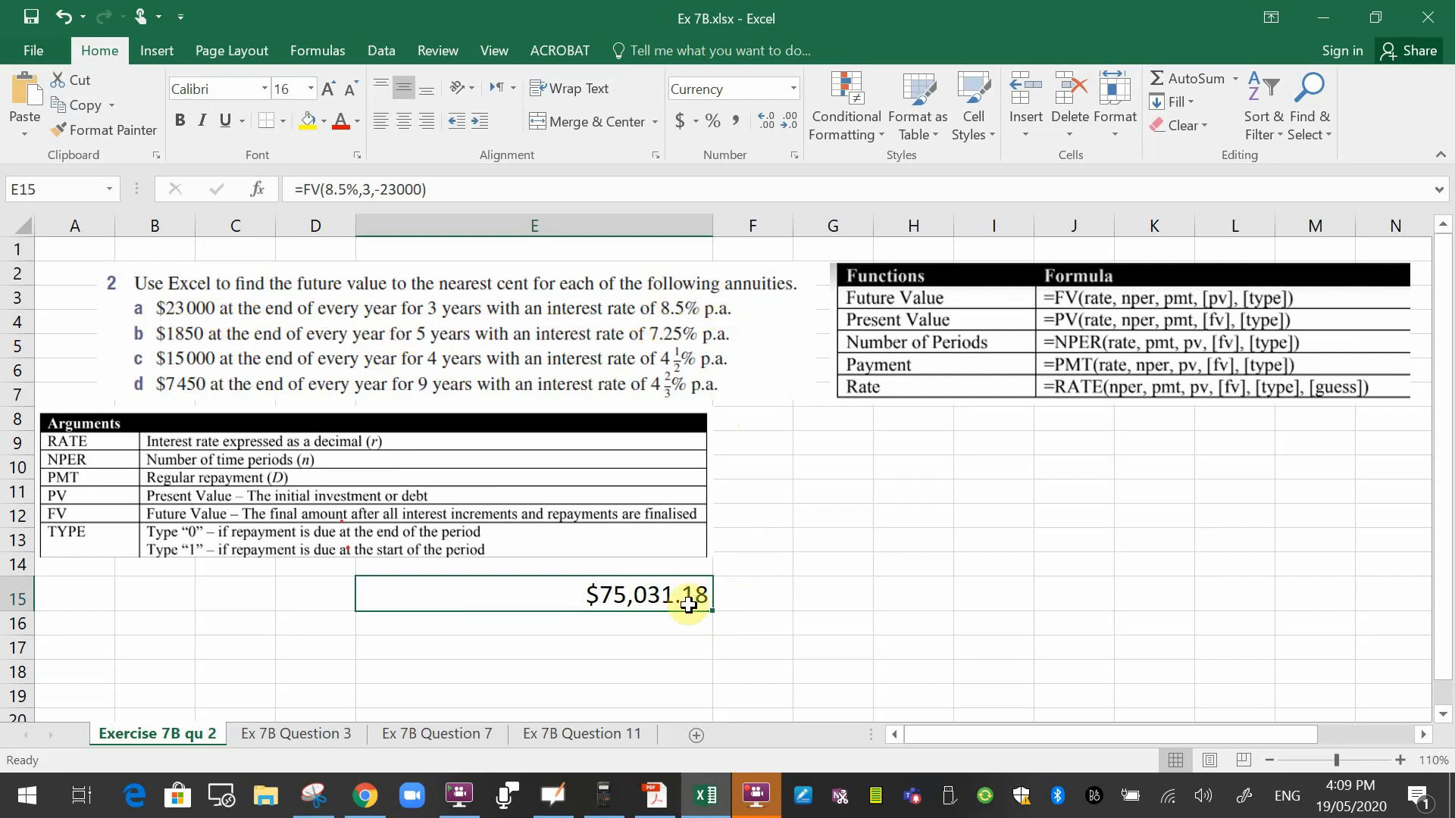
- Label the part a answer by entering 2a in cell D15
click(293, 595)
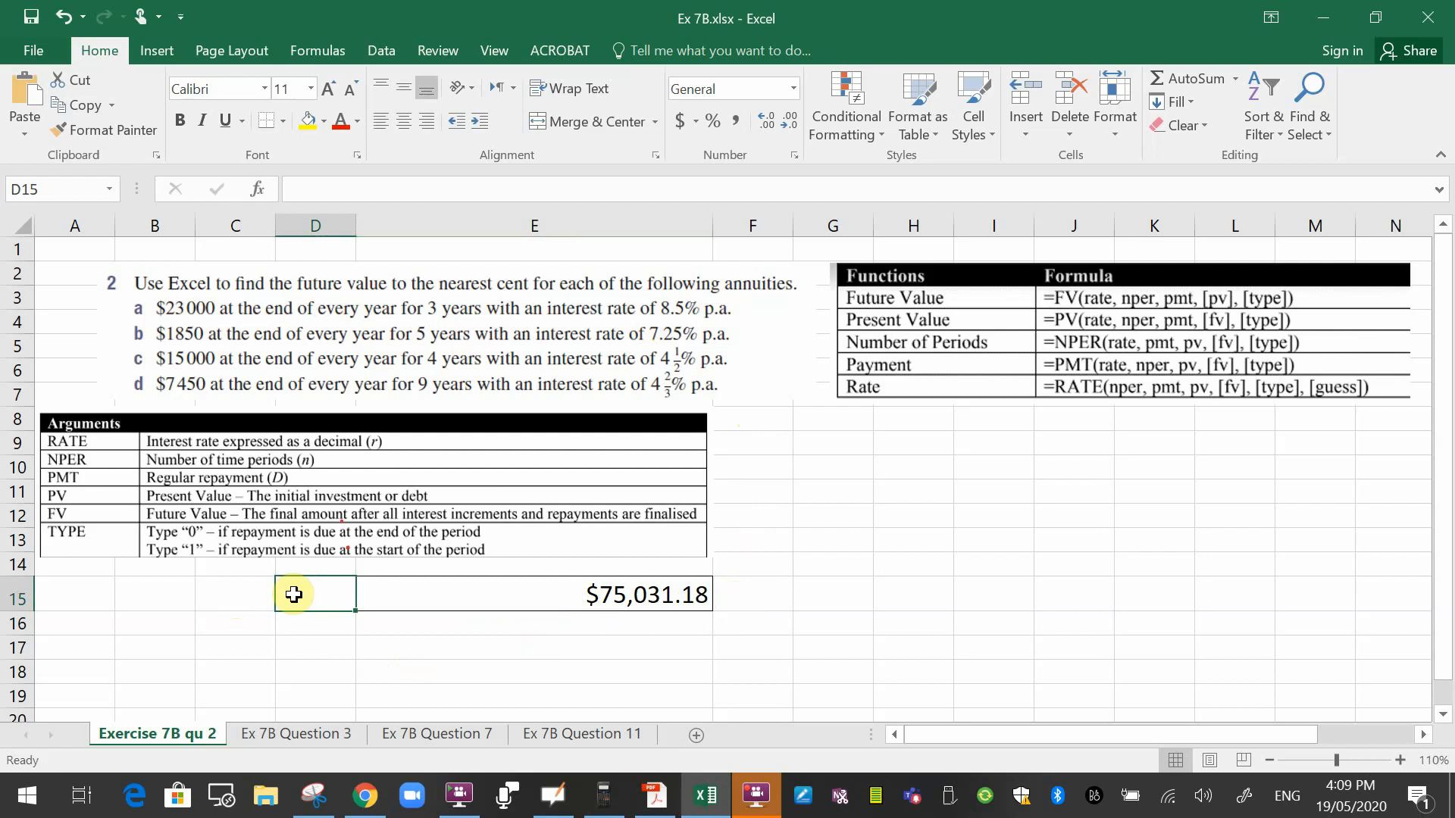
text(2a)
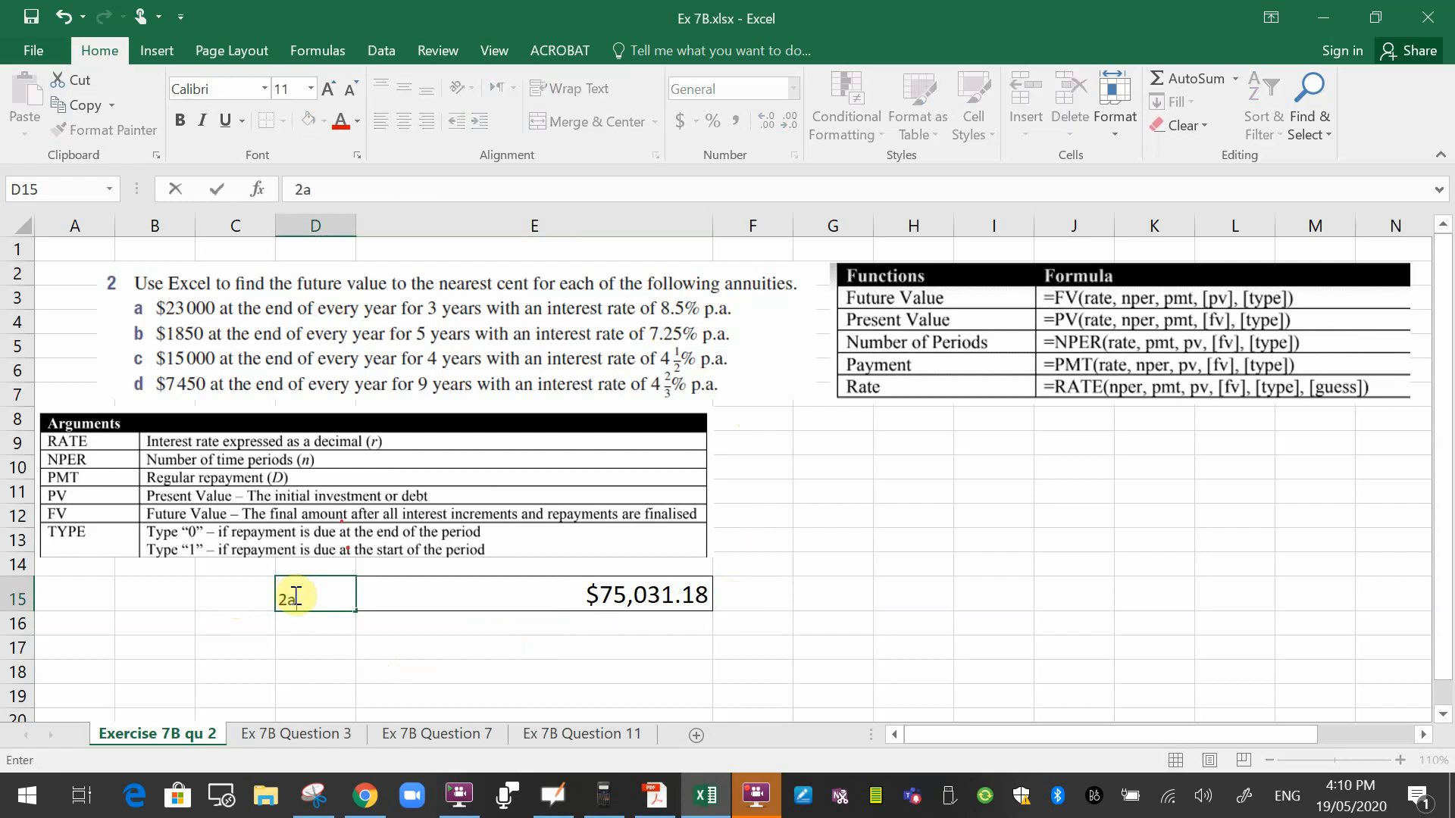
key(Return)
text(2b)
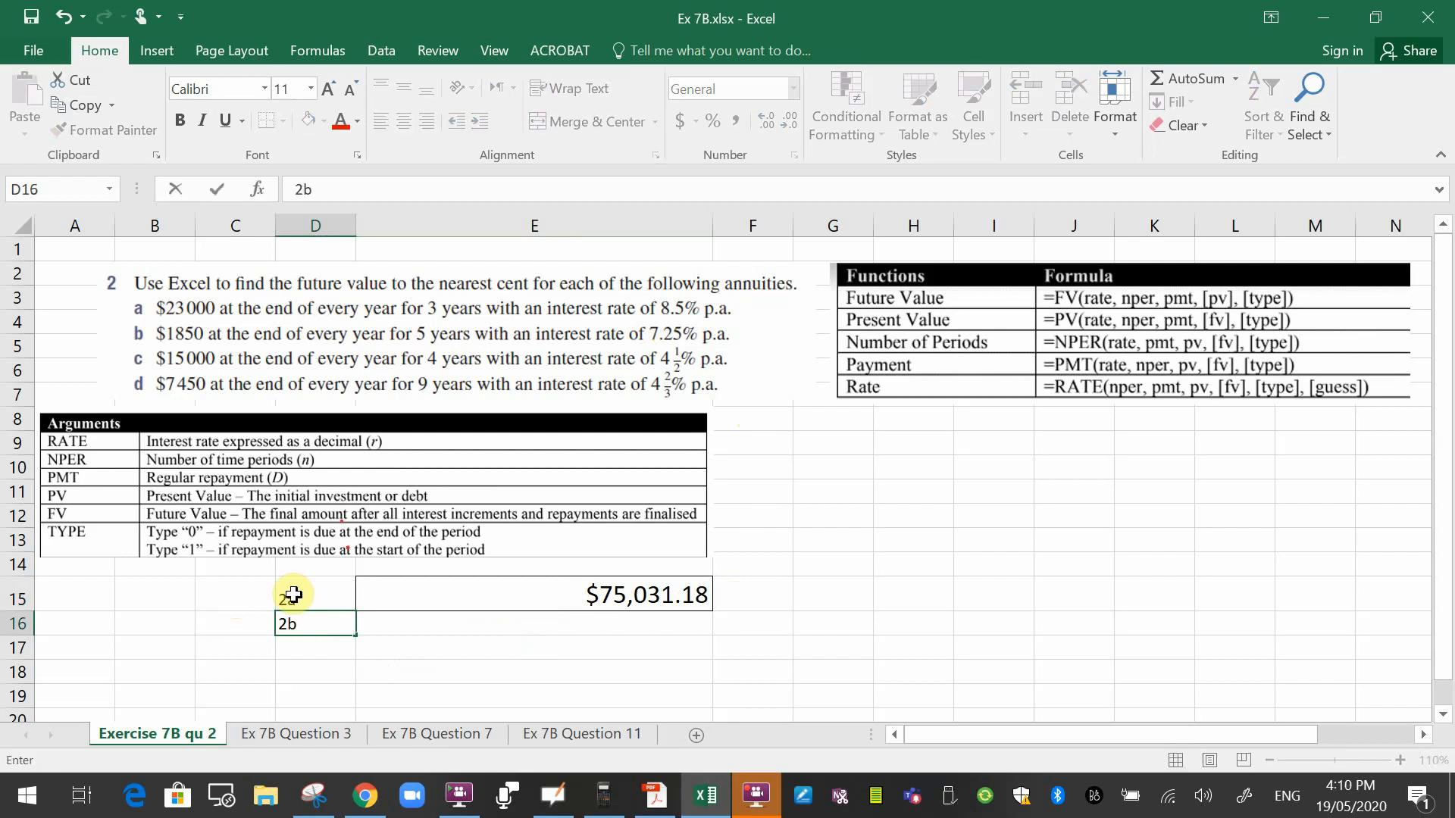
key(Tab)
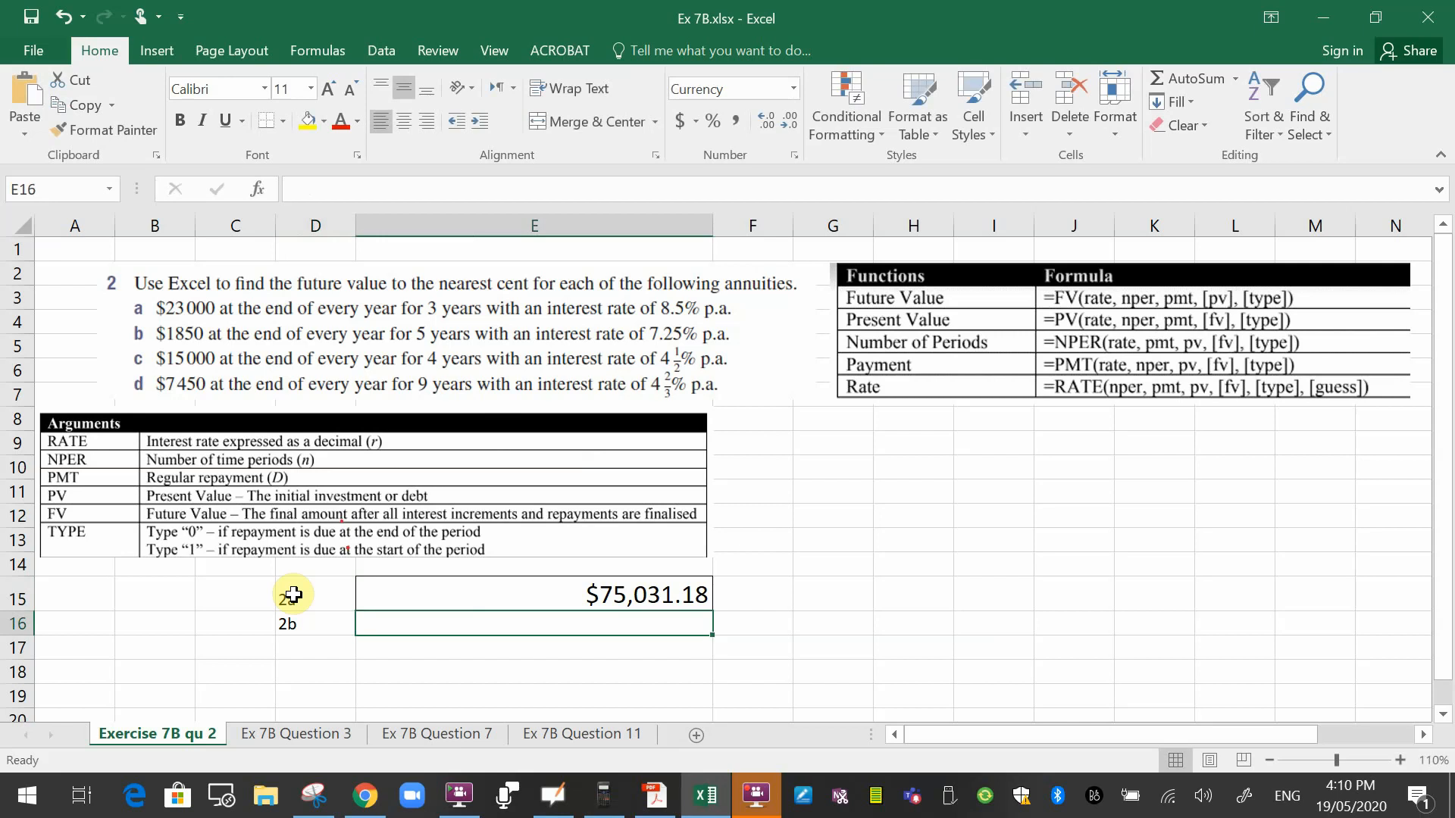
text(=FV)
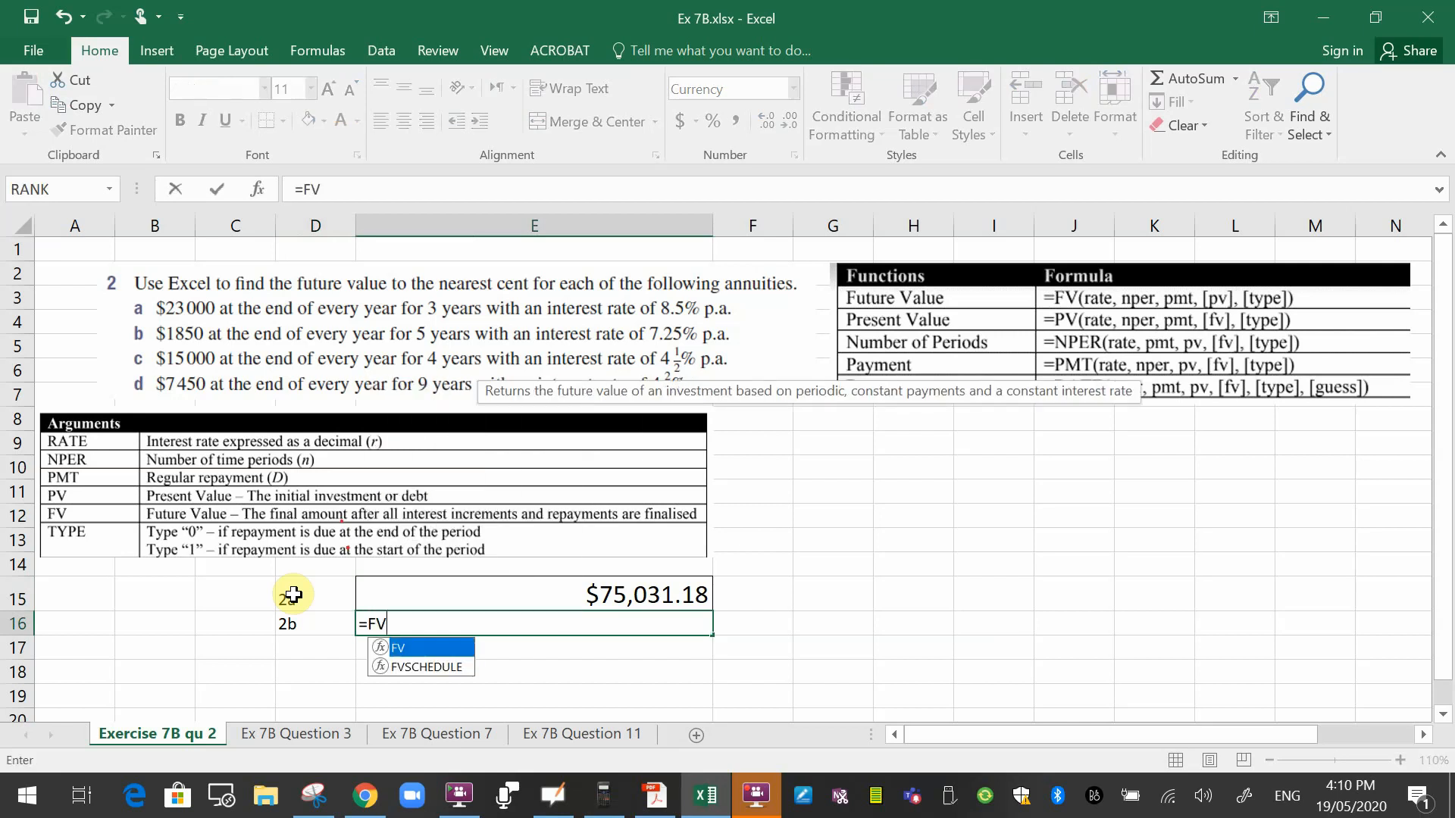
text(()
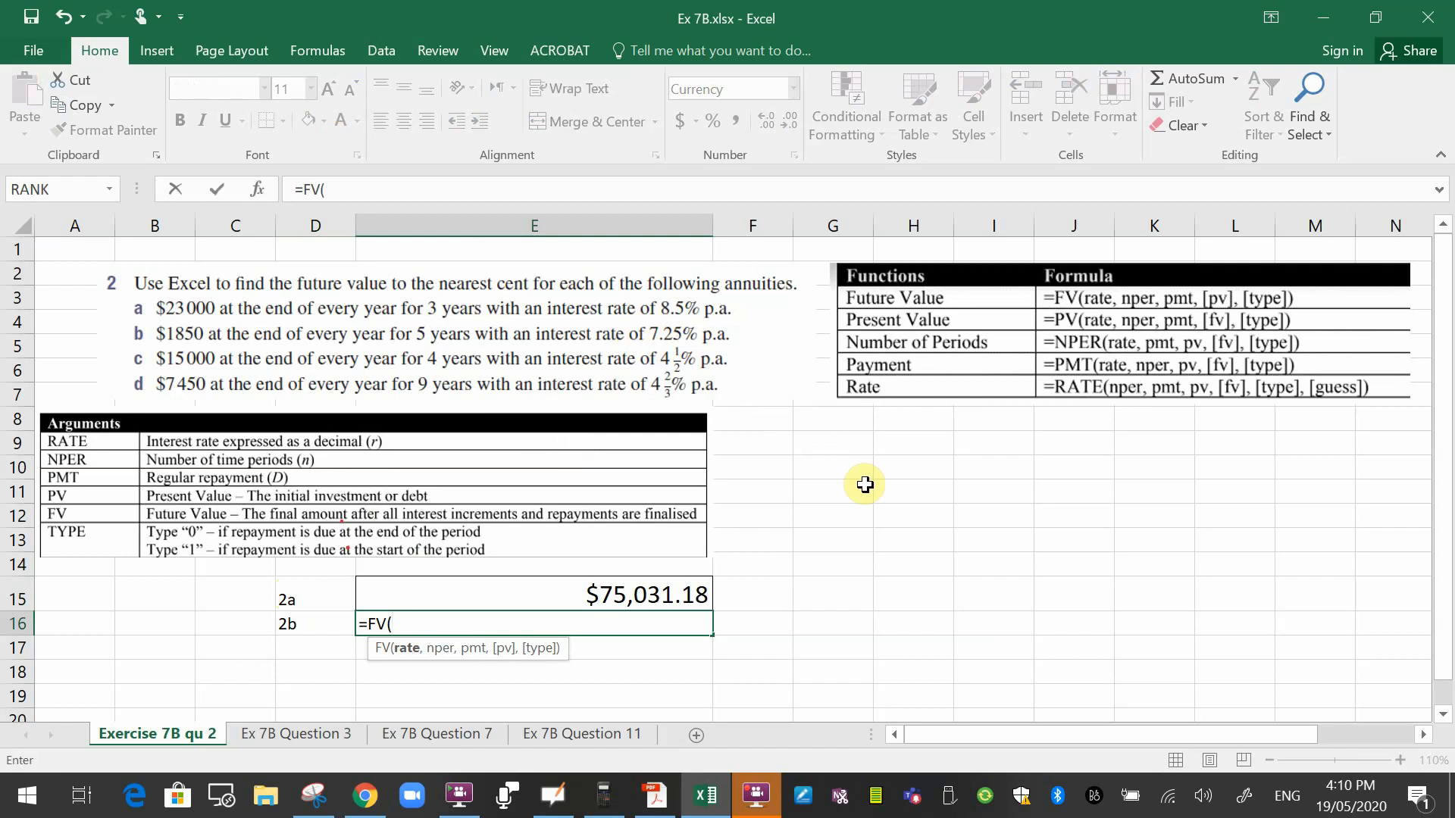
text(7.25%,)
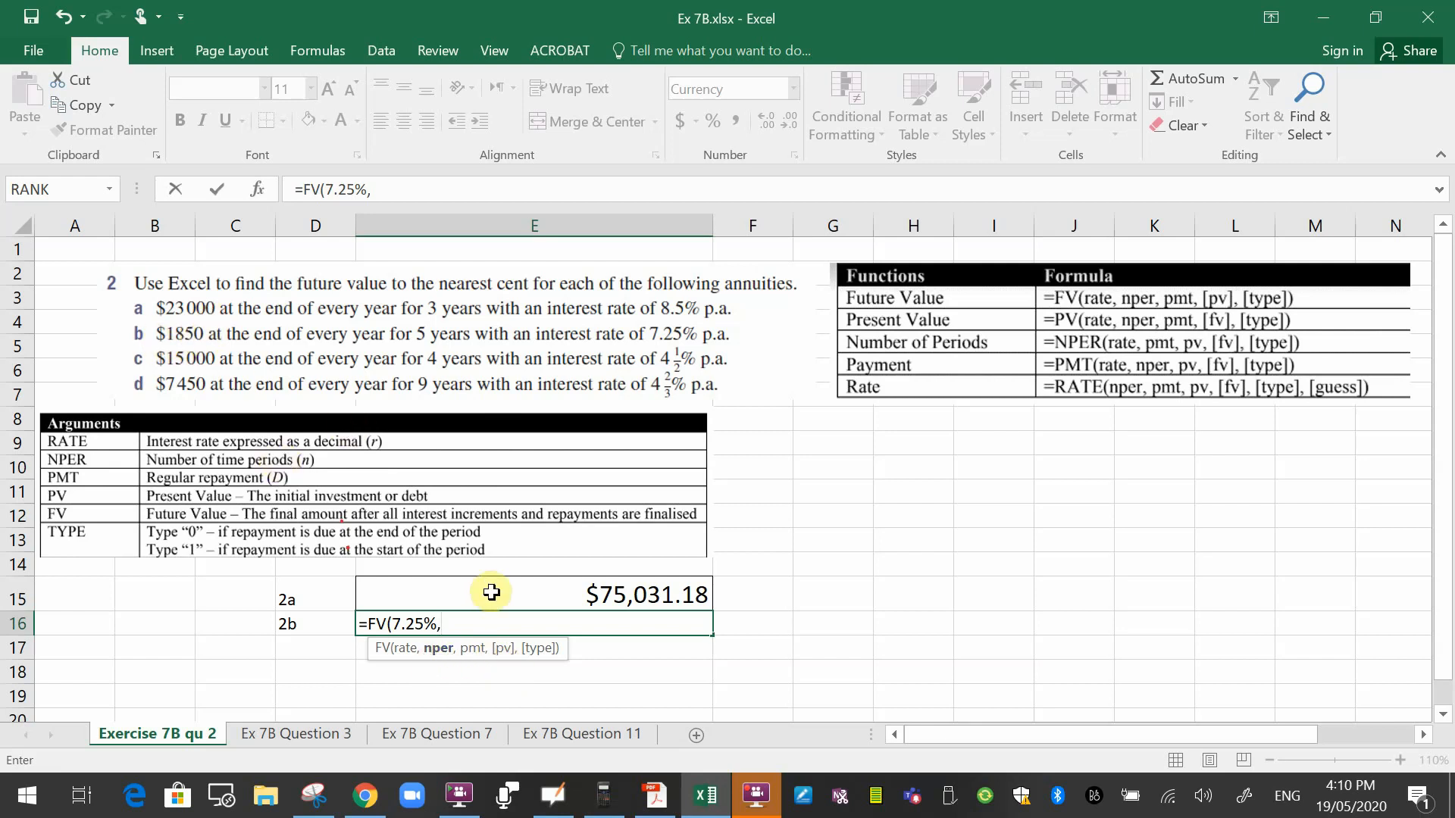
key(BackSpace)
key(BackSpace)
key(BackSpace)
key(BackSpace)
key(BackSpace)
key(BackSpace)
key(BackSpace)
key(BackSpace)
key(BackSpace)
key(BackSpace)
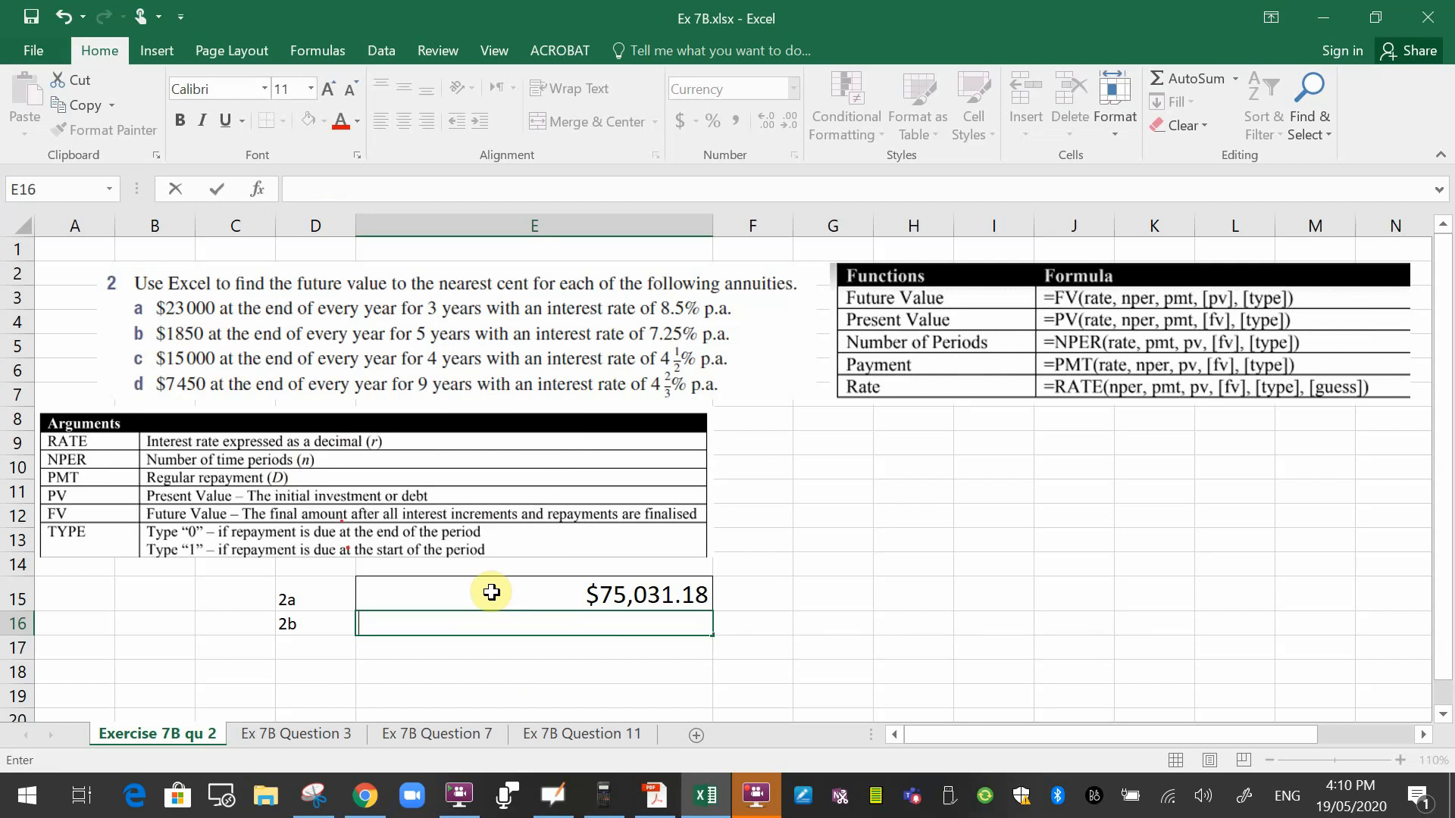
key(Left)
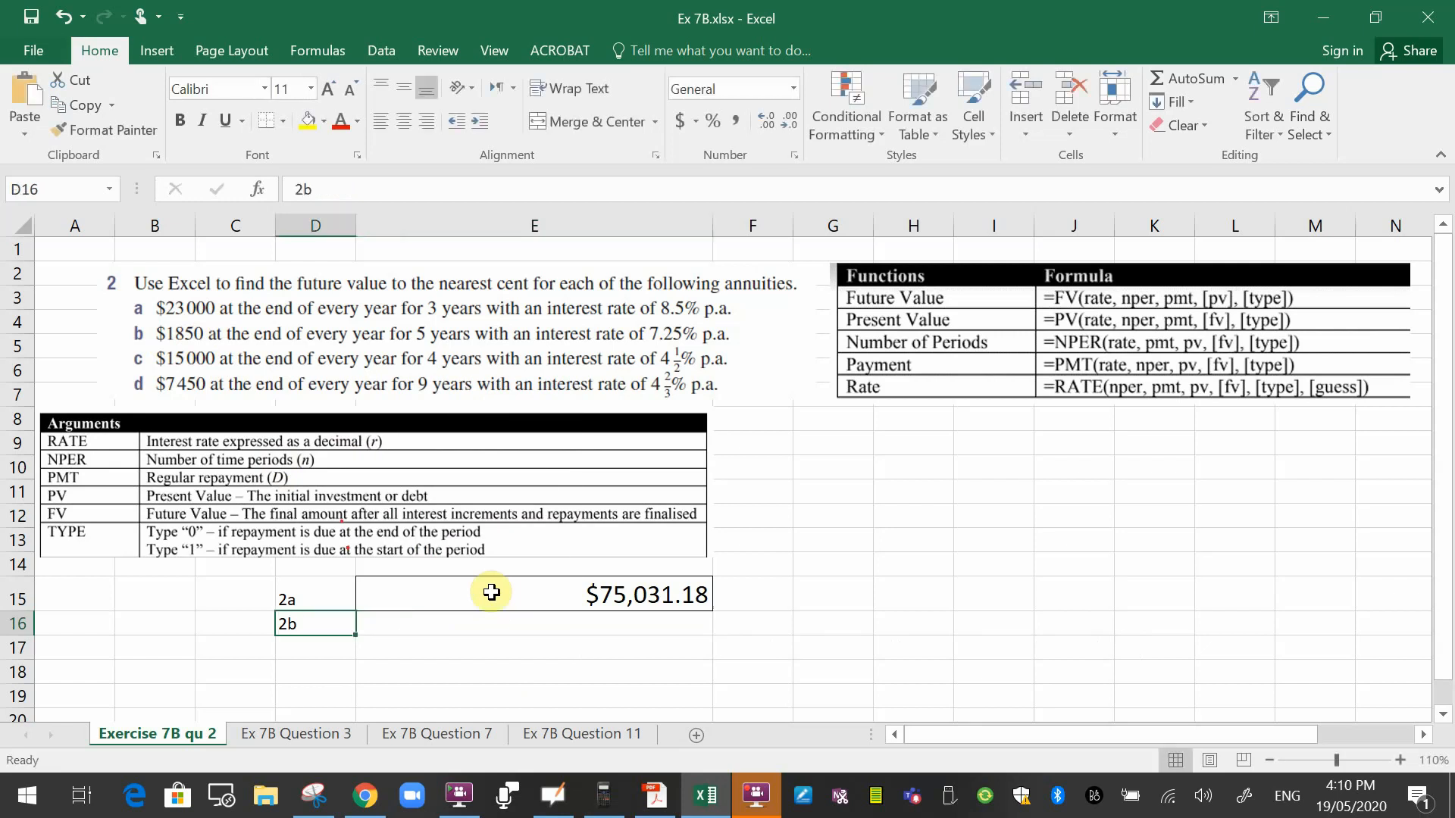
key(BackSpace)
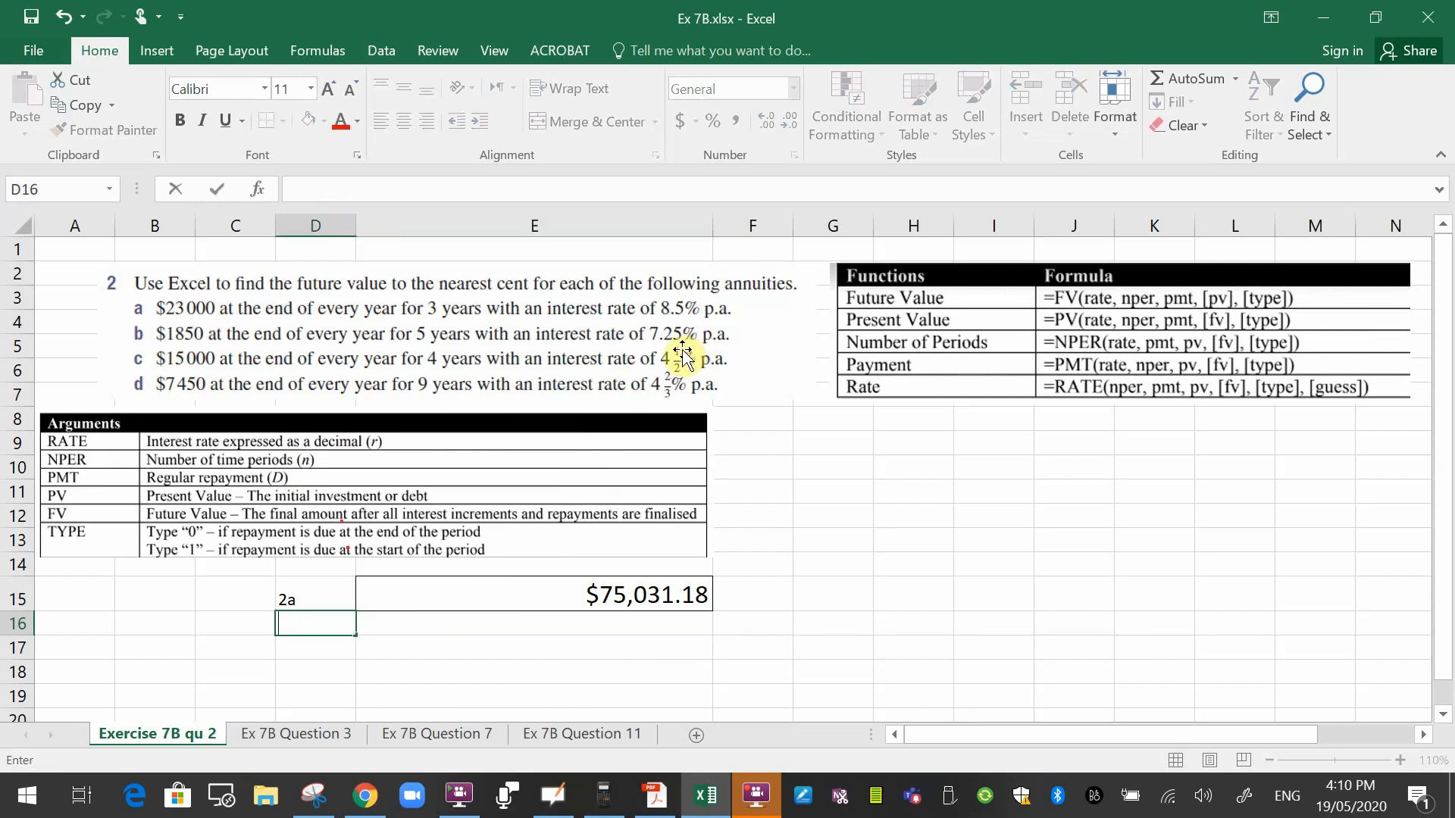
- Enter the label 2c in cell D17 for the part c answer
click(330, 648)
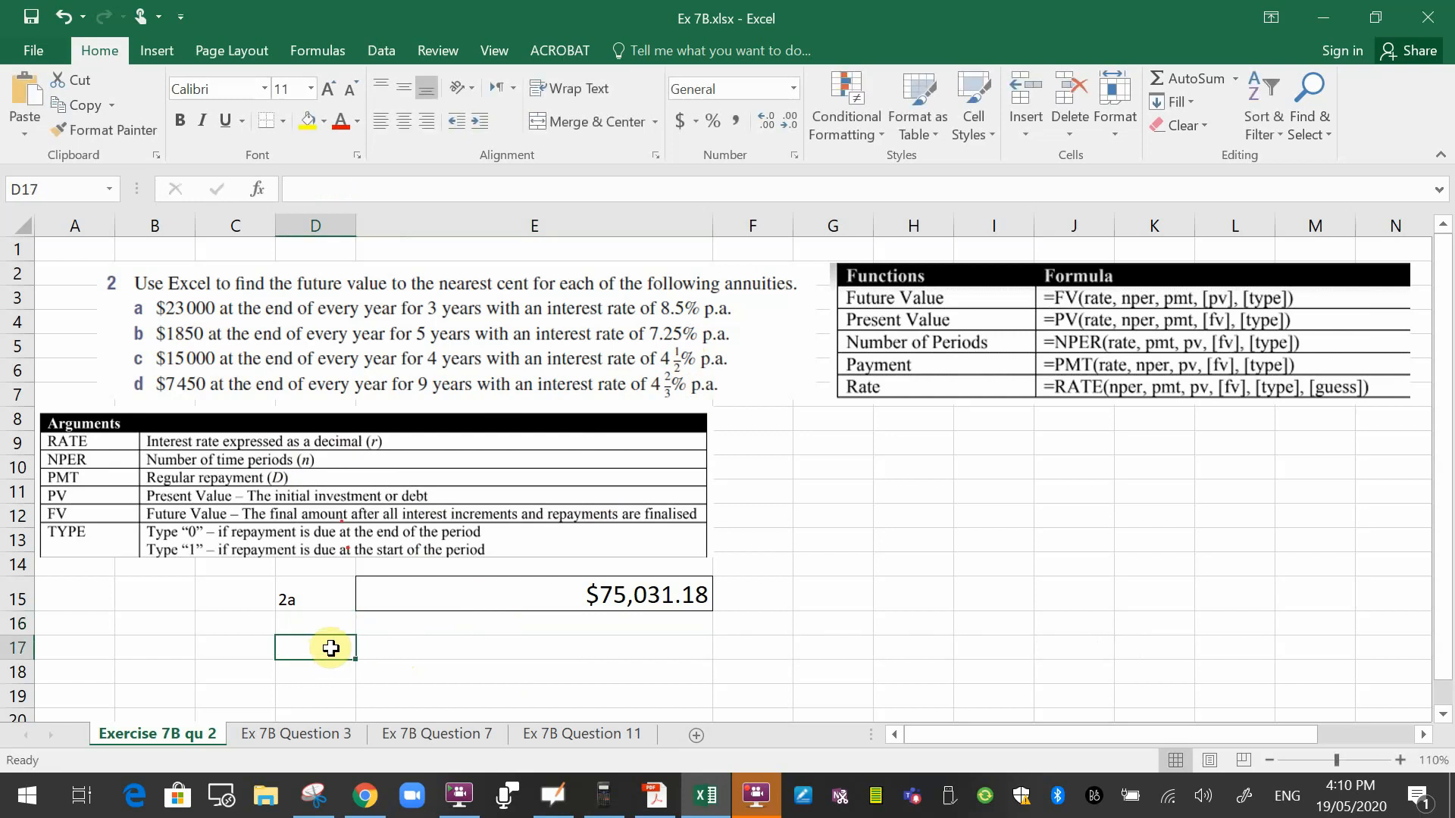
text(2c)
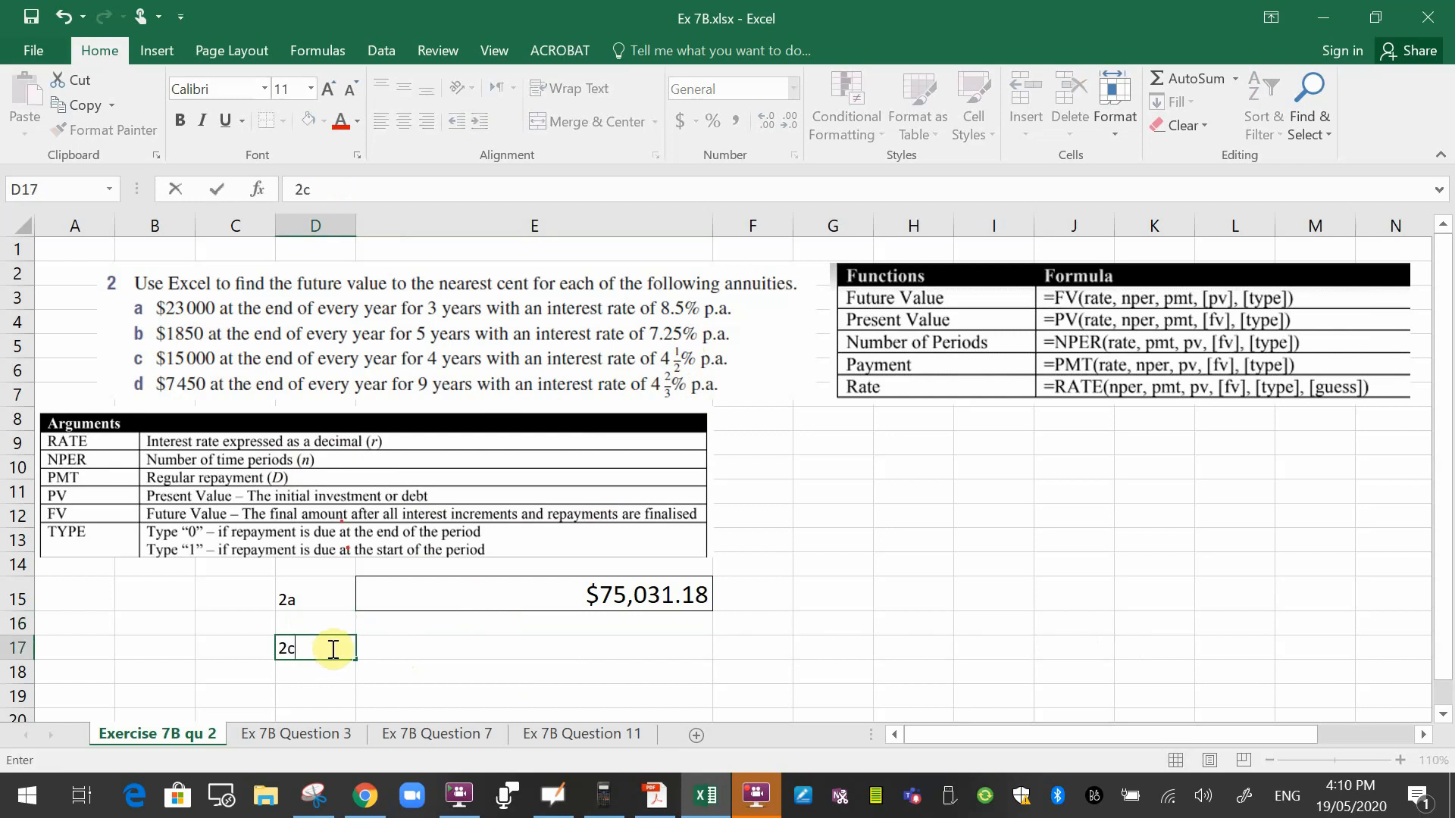
key(Tab)
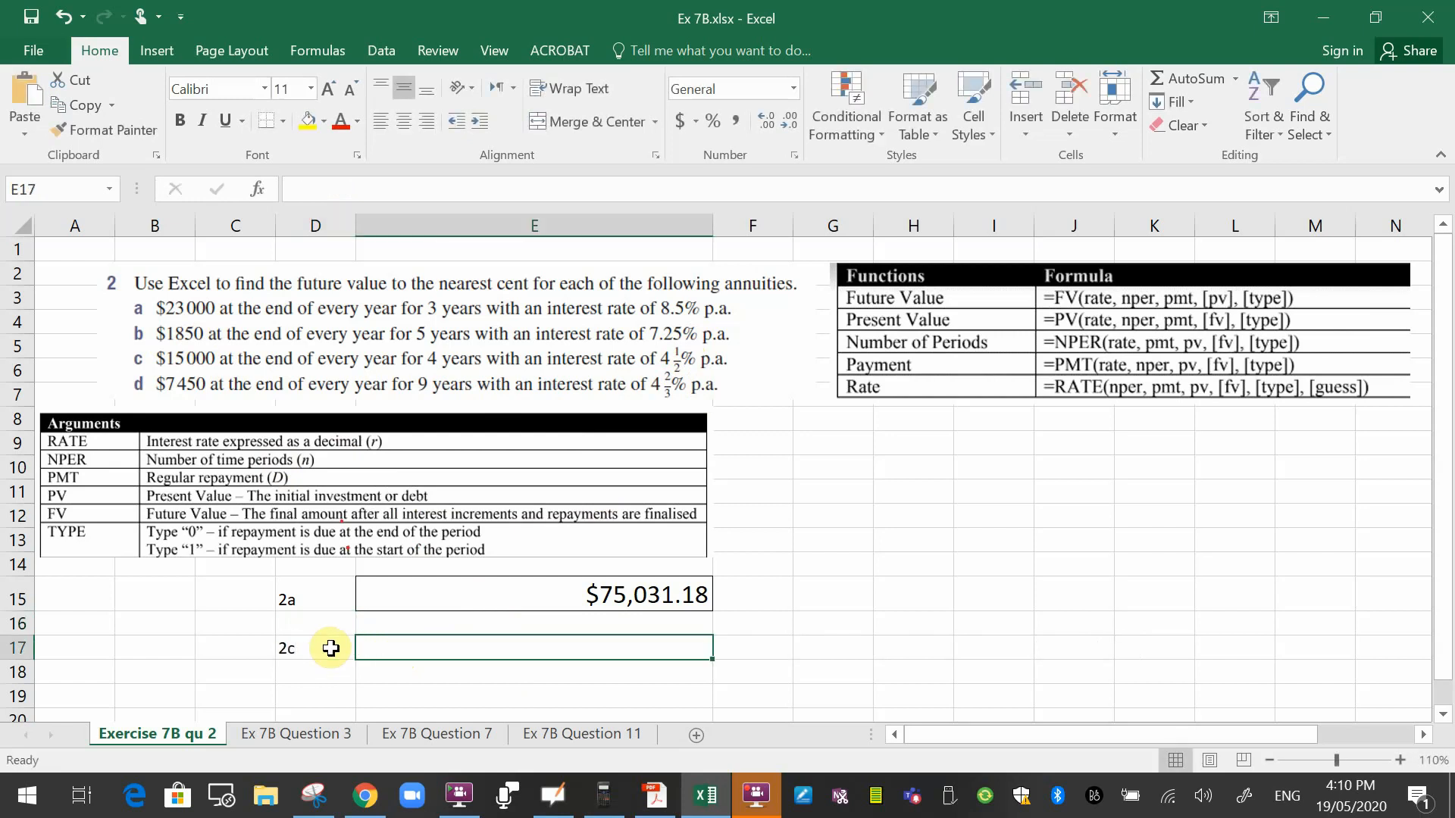
- Calculate part c's future value in cell E17 with the formula =FV(4 1/2%,4,-15000)
text(=FV)
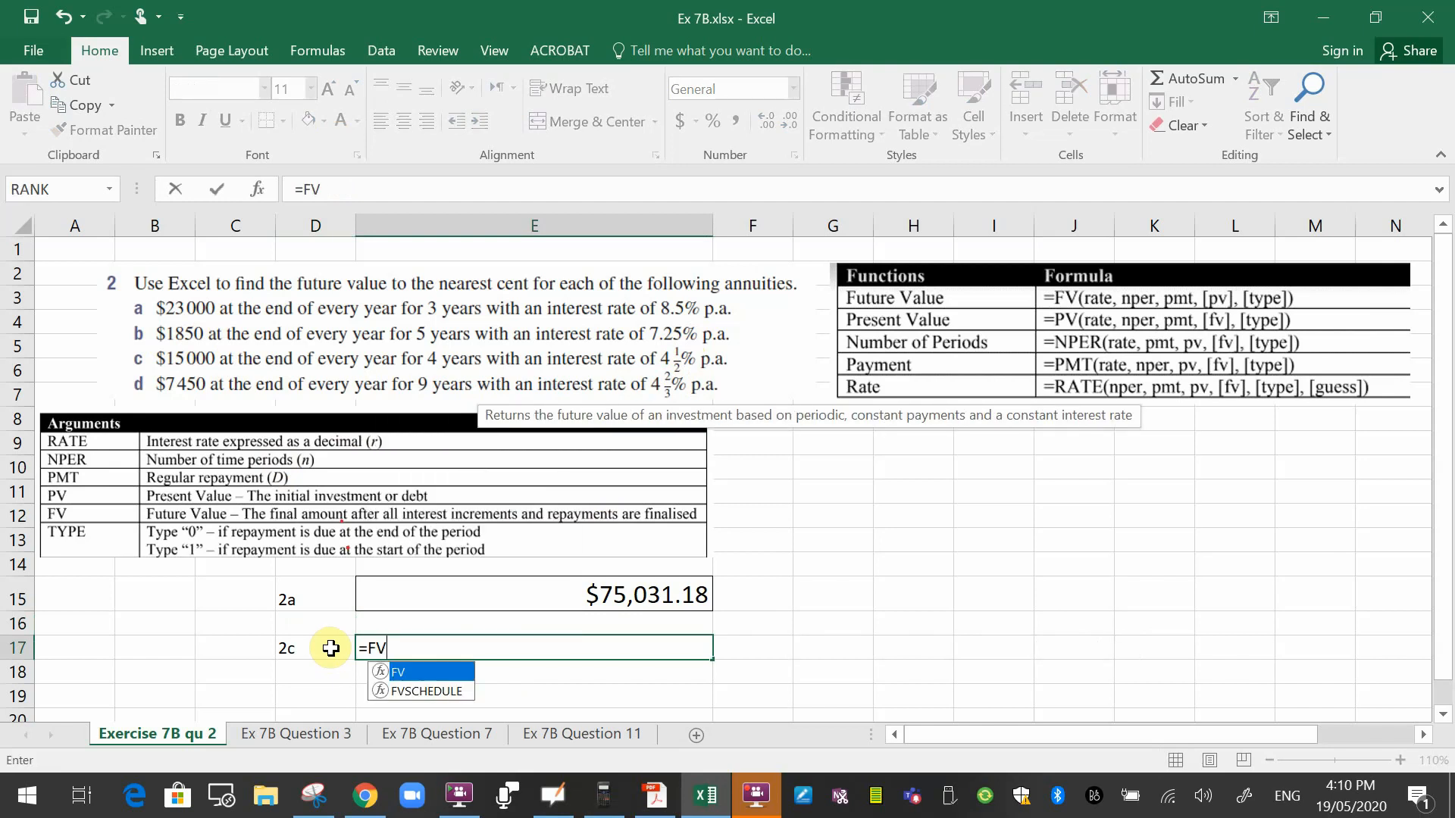
text(()
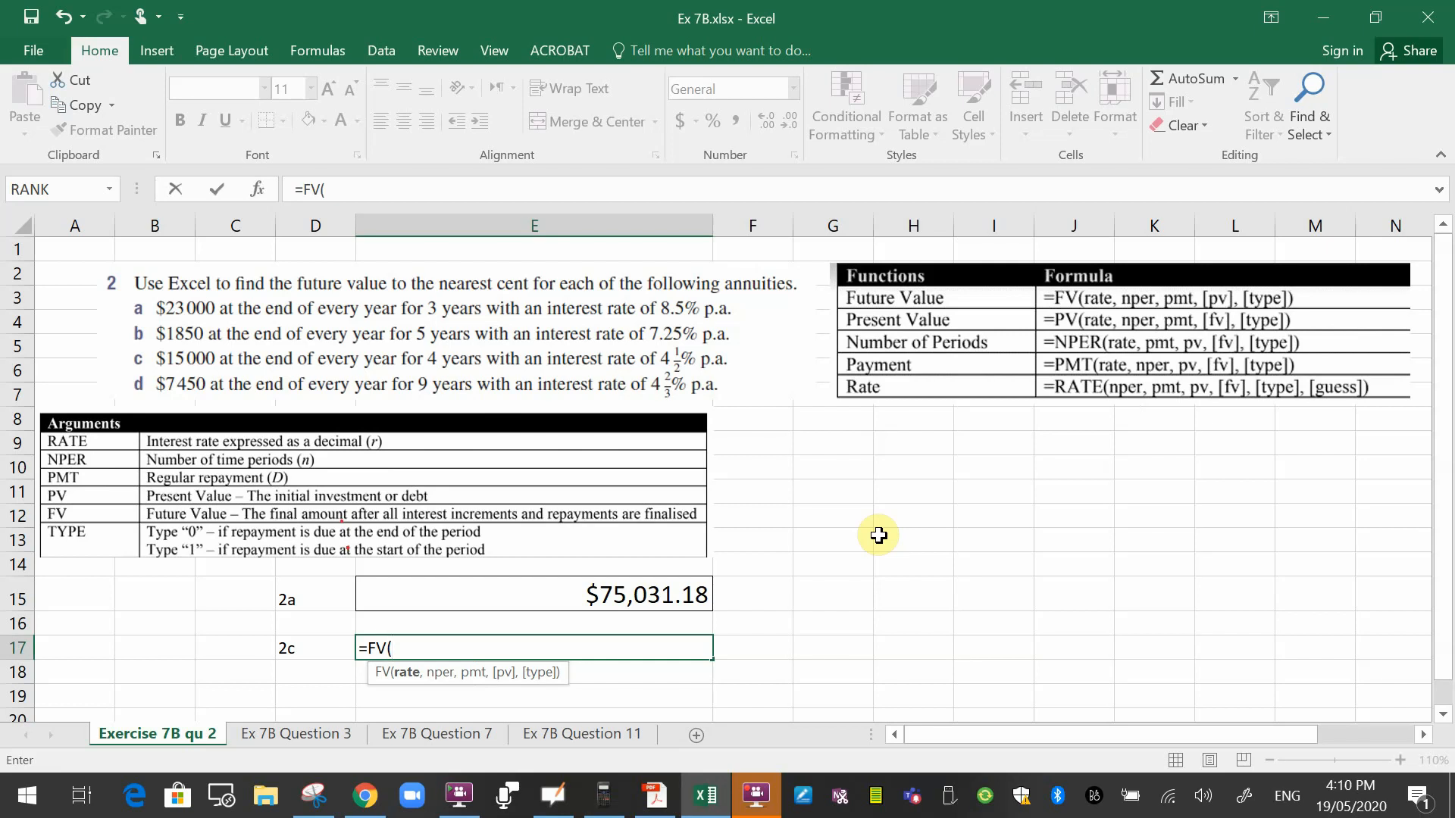
text(4 1/2%,)
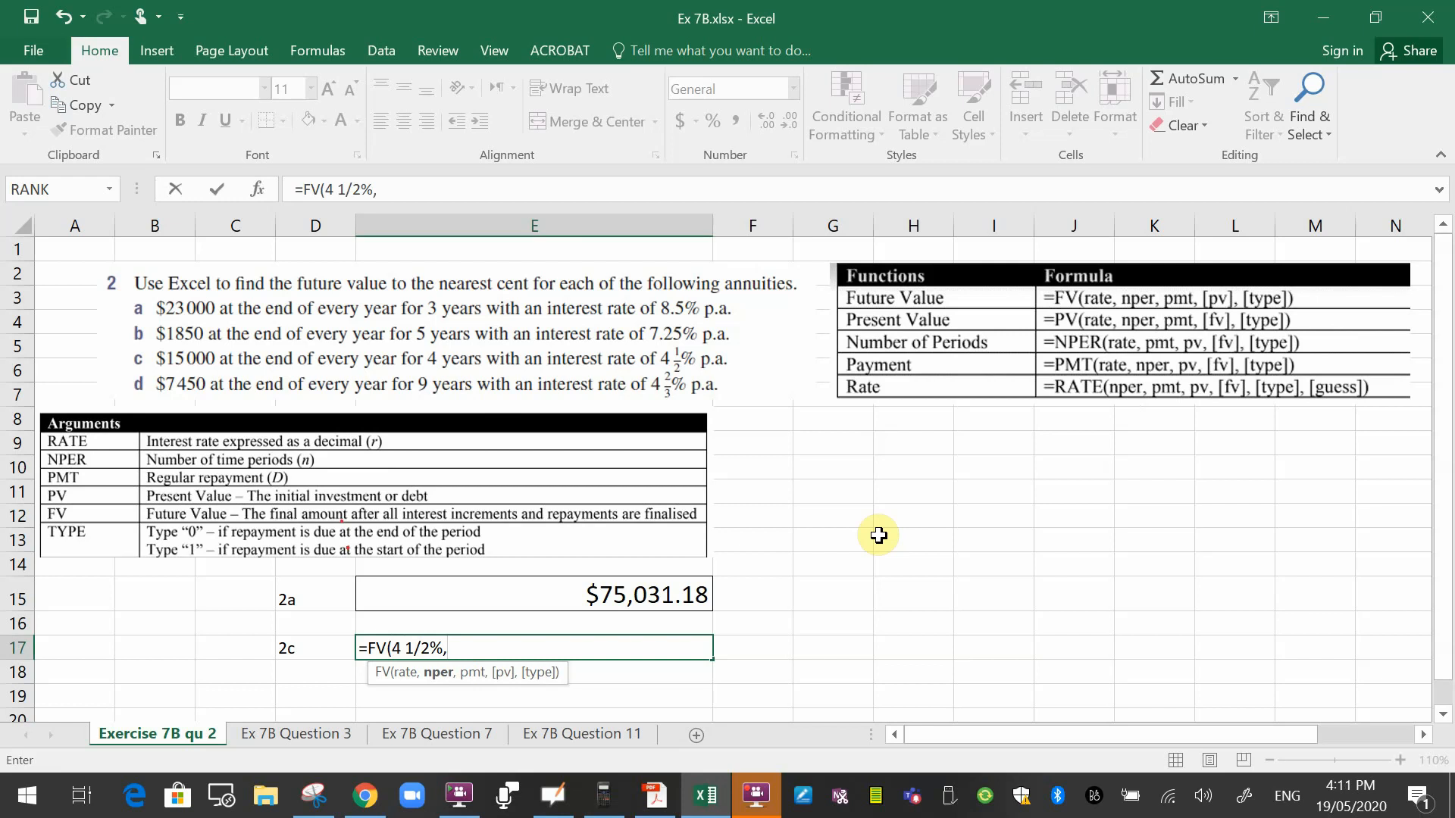
text(4,)
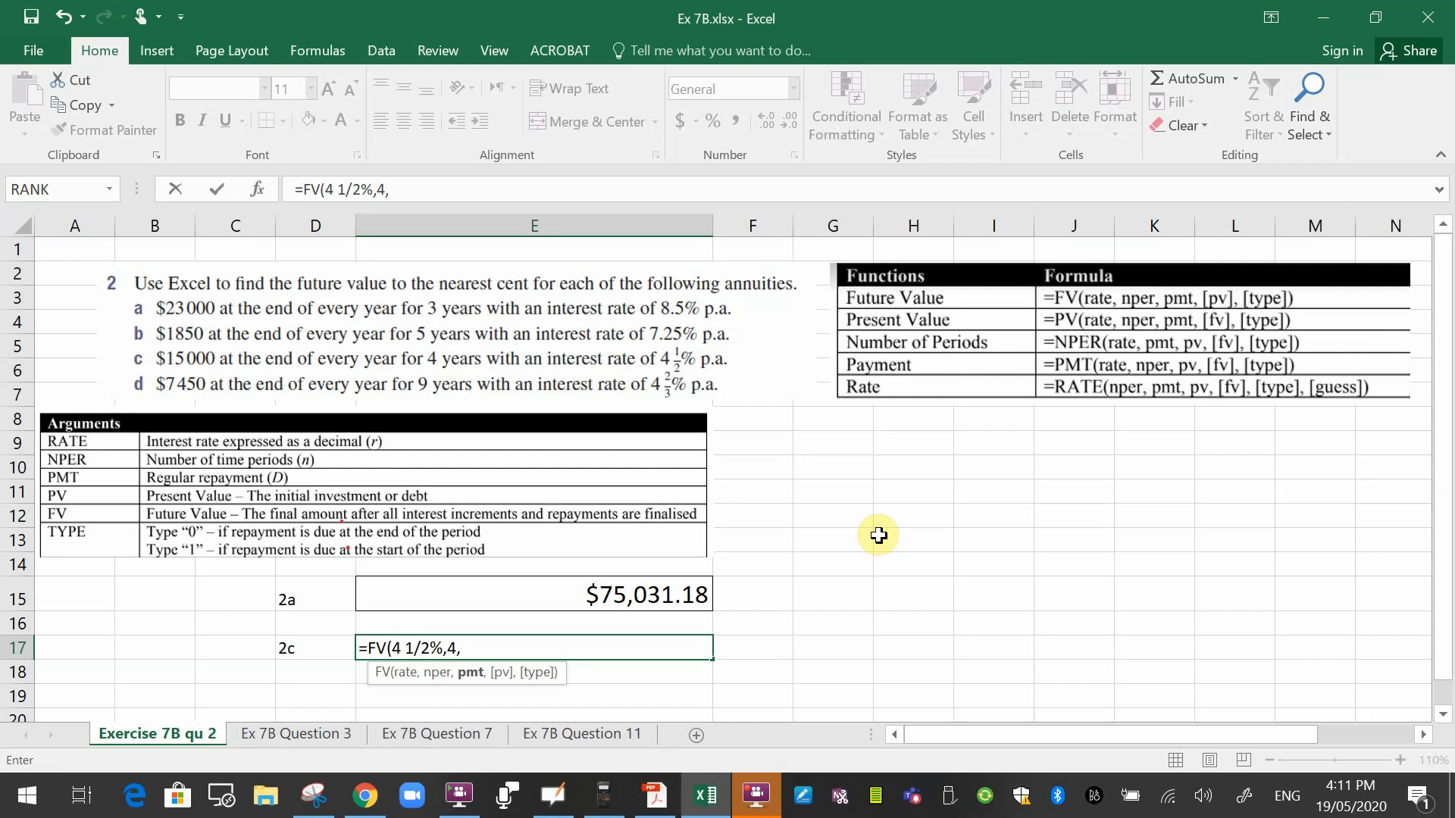
text(-15000))
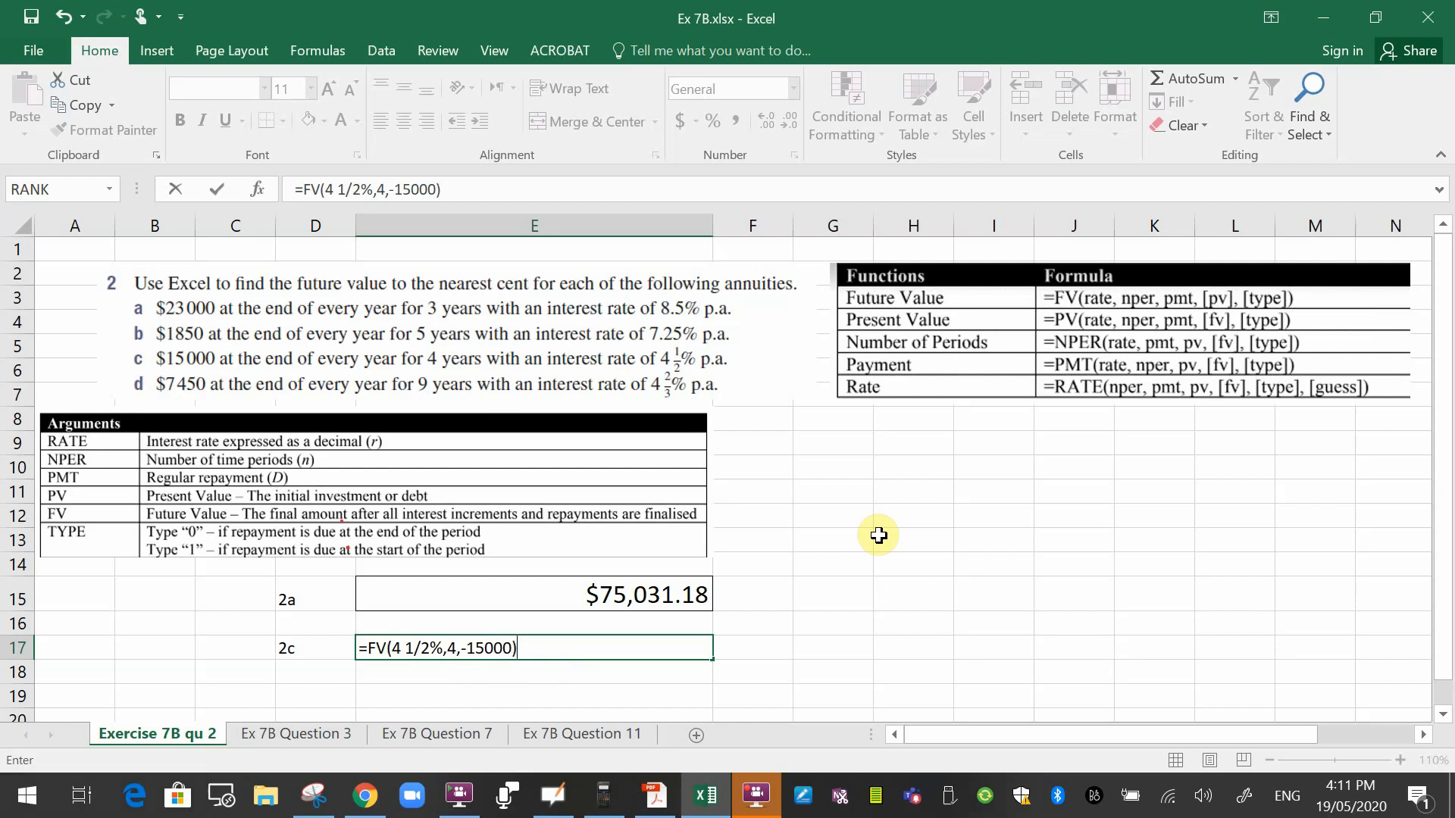
key(Return)
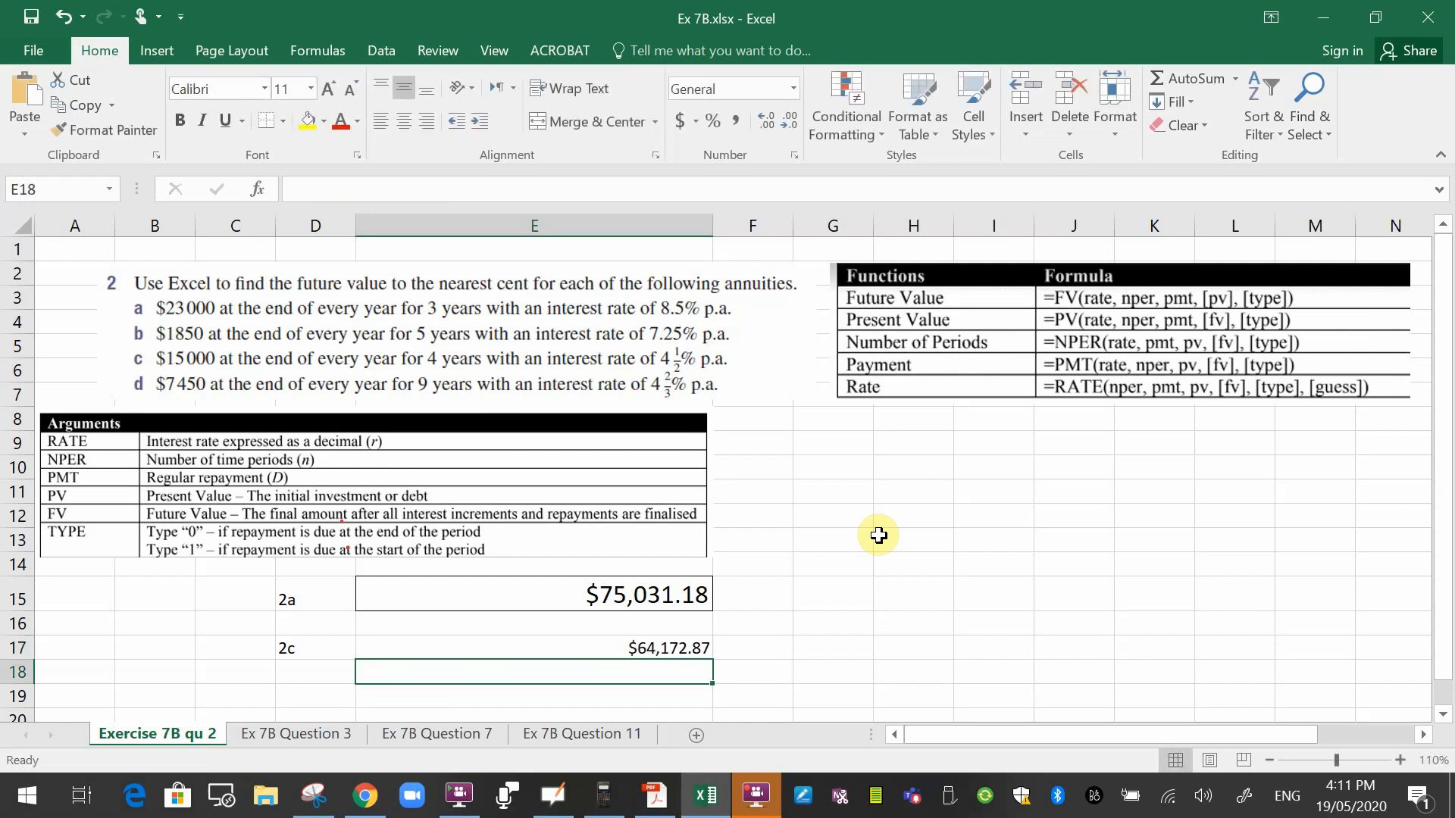
click(673, 650)
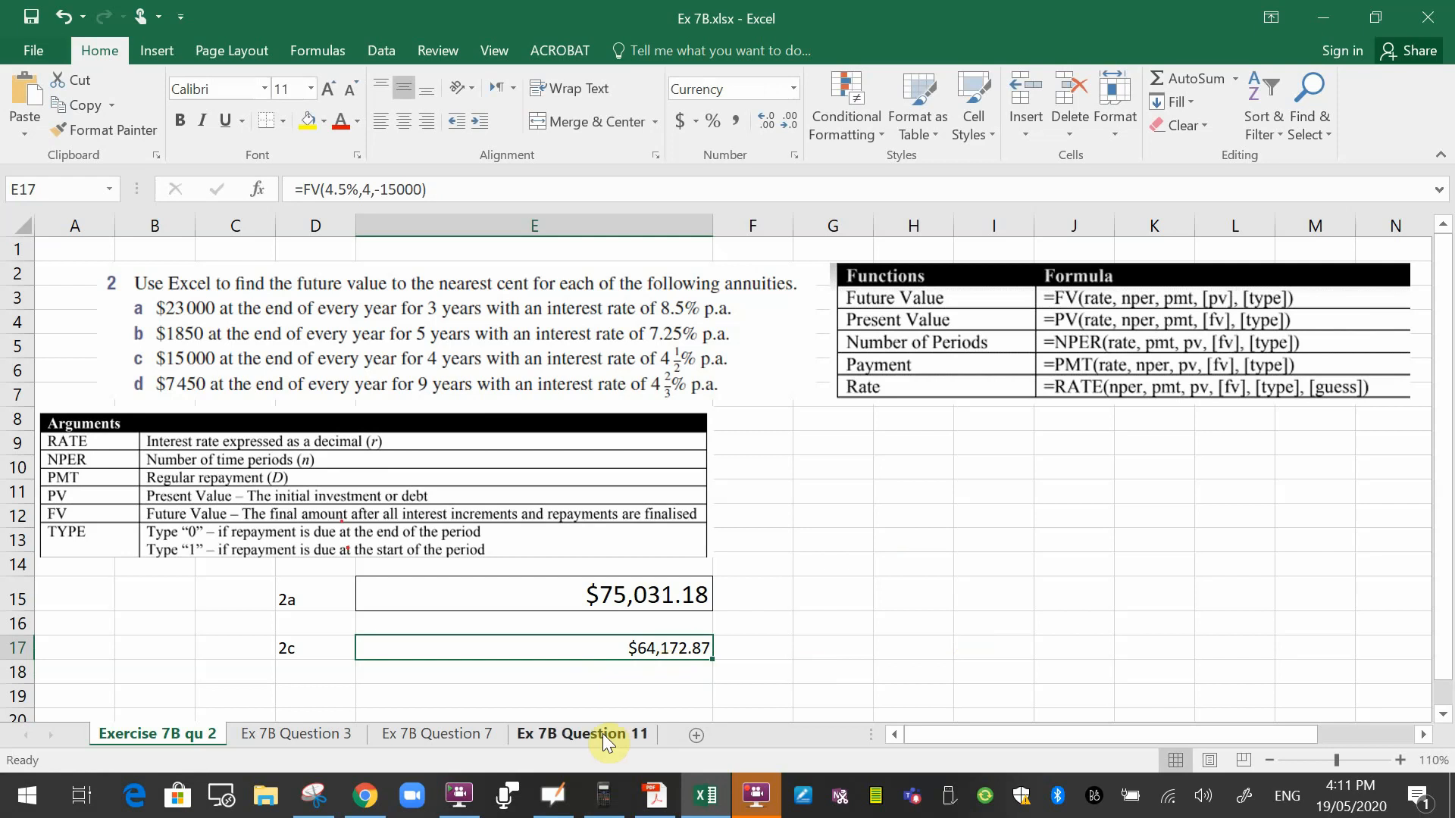
- Switch to the answers PDF in Acrobat, check the question 2 results against the Exercise 7B answers, and return to Excel
click(657, 804)
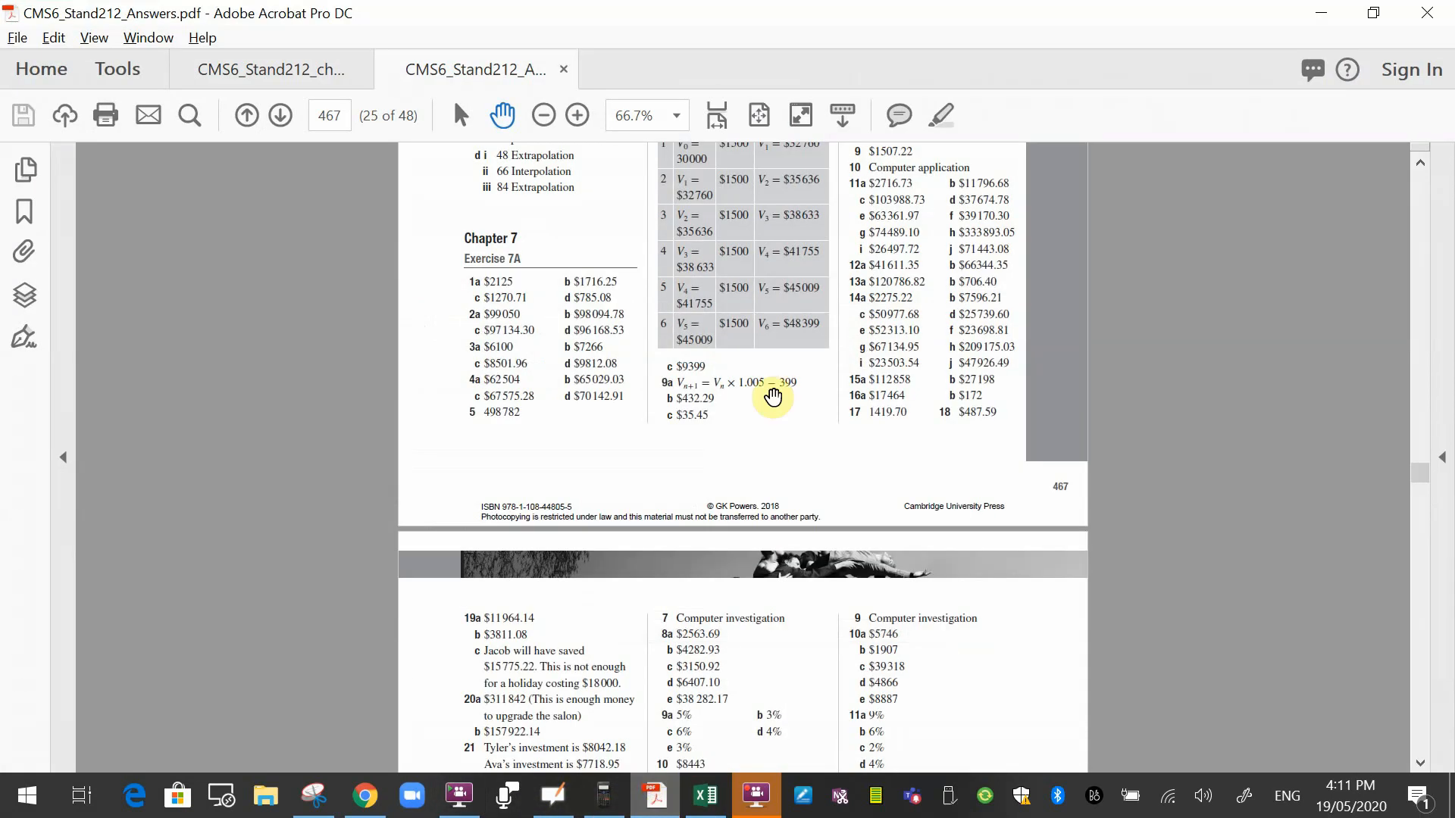
click(1419, 194)
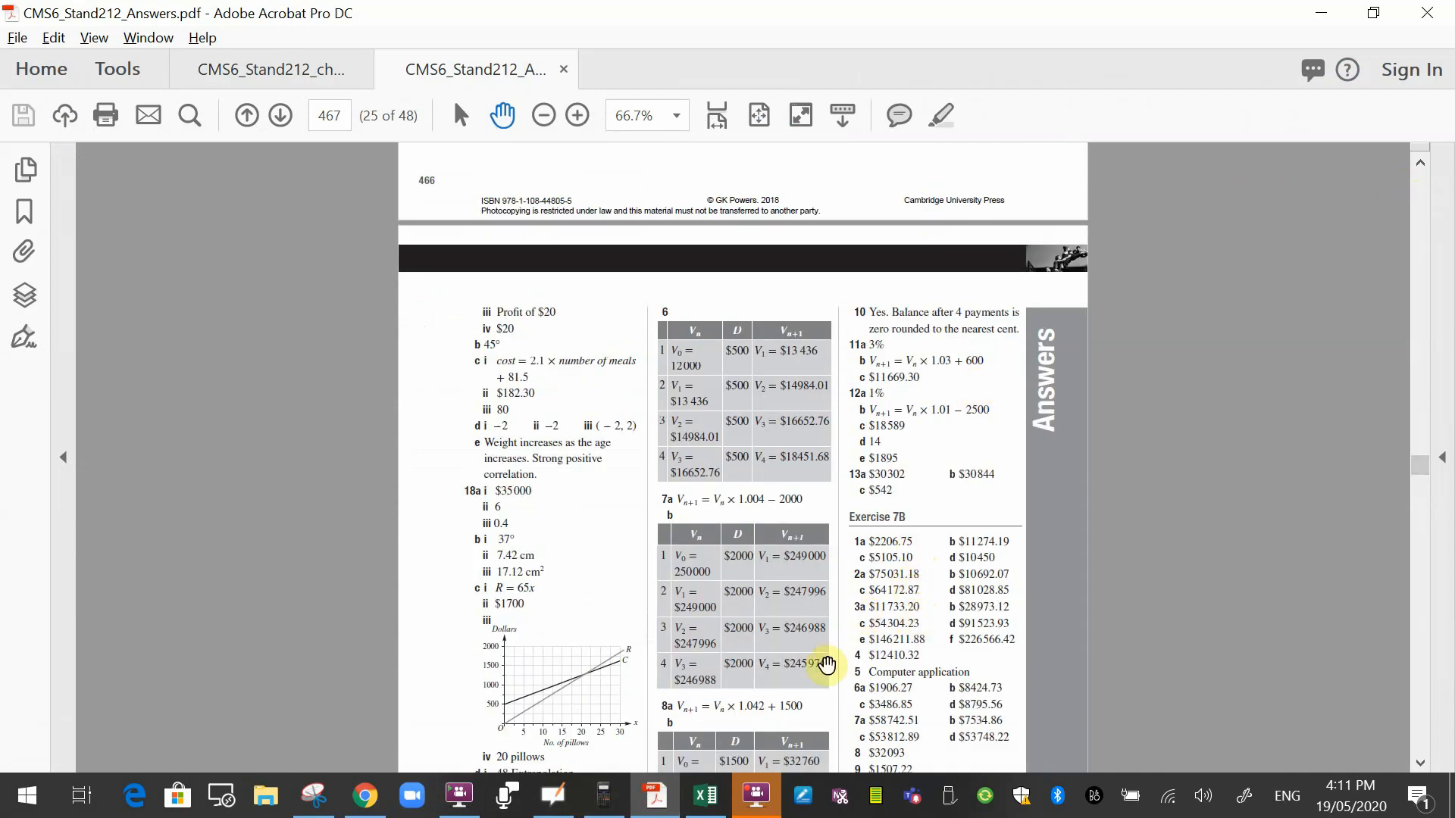
click(707, 802)
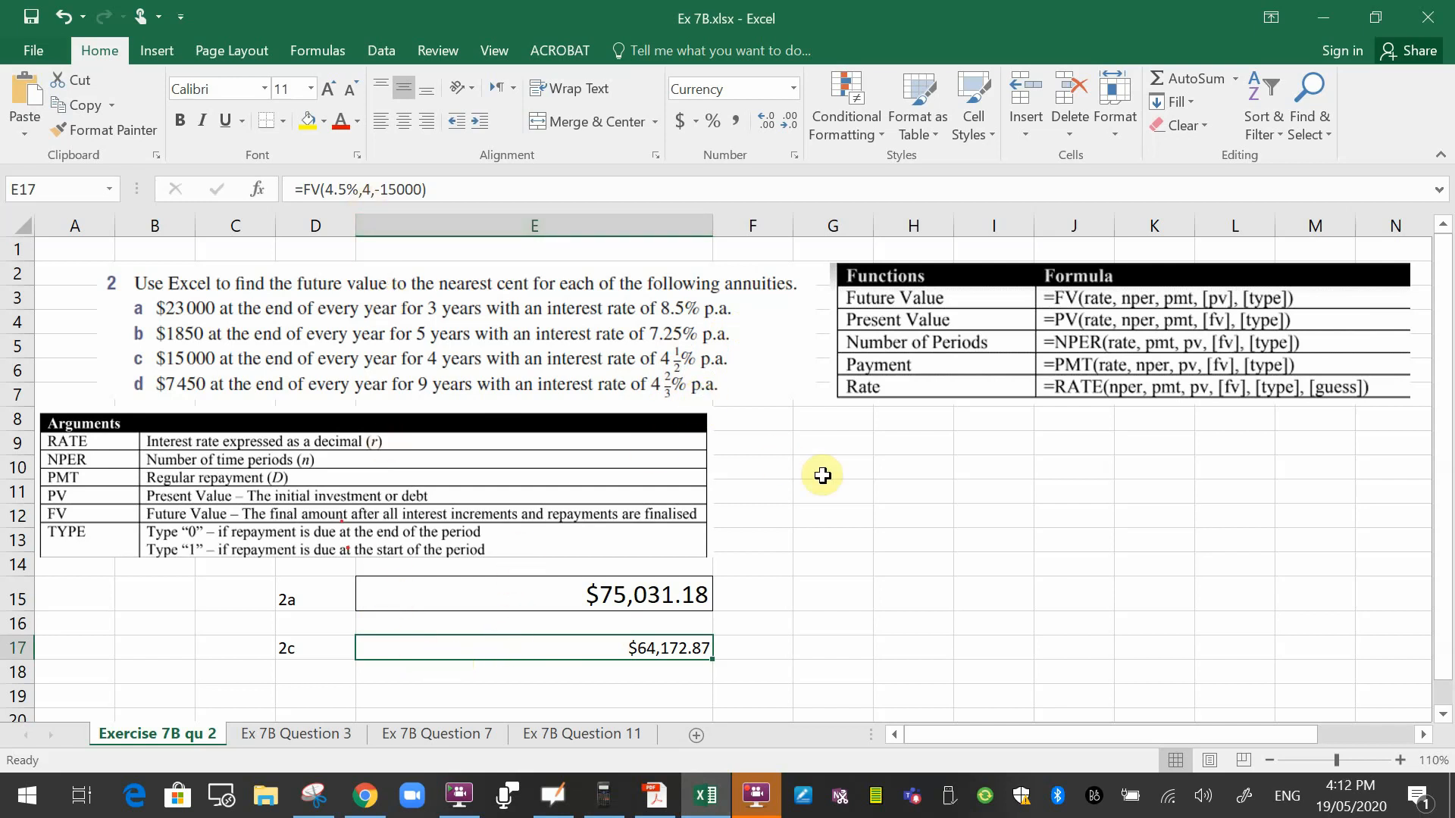
- Test entering the mixed-number rate 4 2/3% in cell H10, and clear the cell again
click(887, 474)
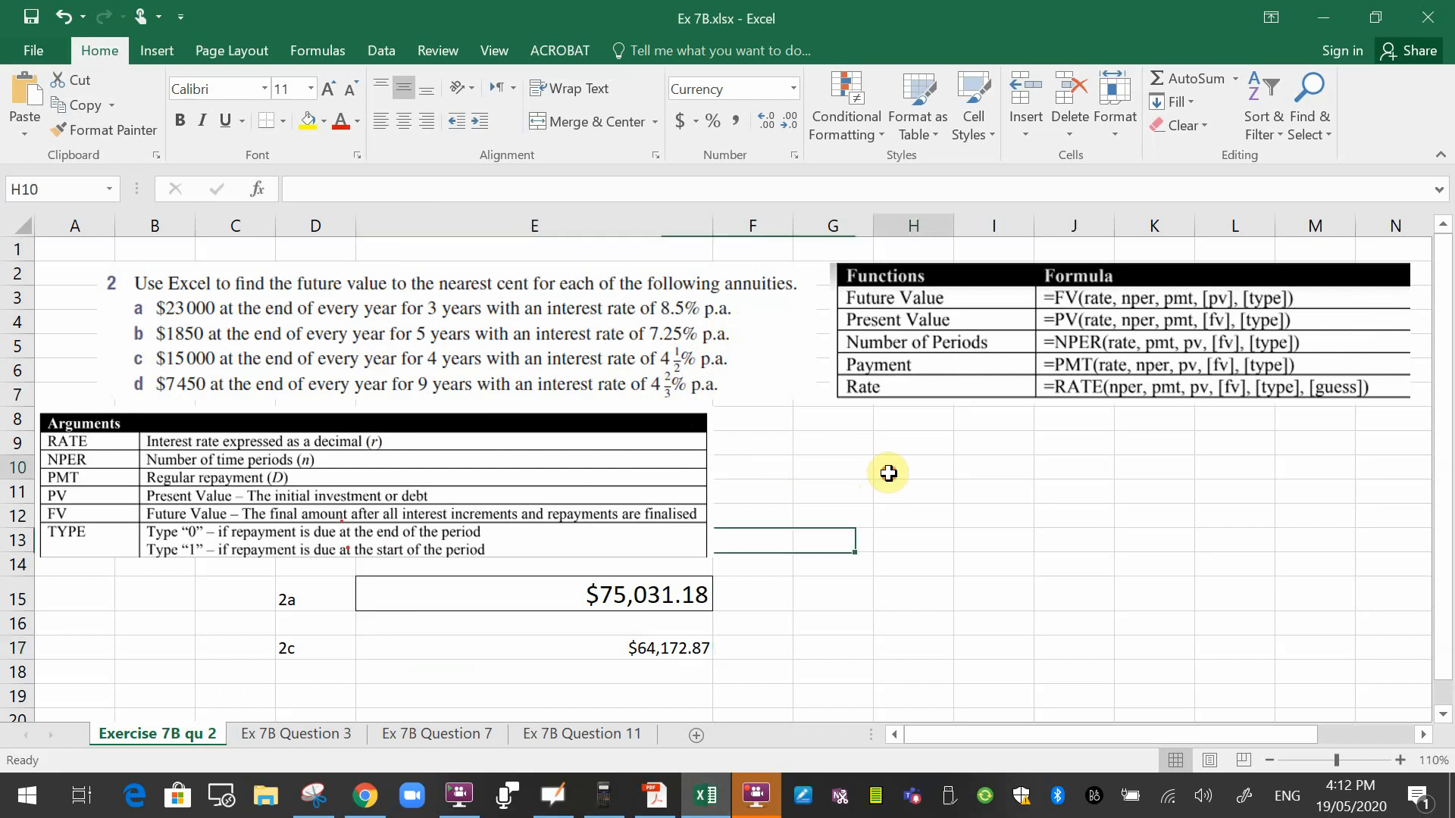
text(4)
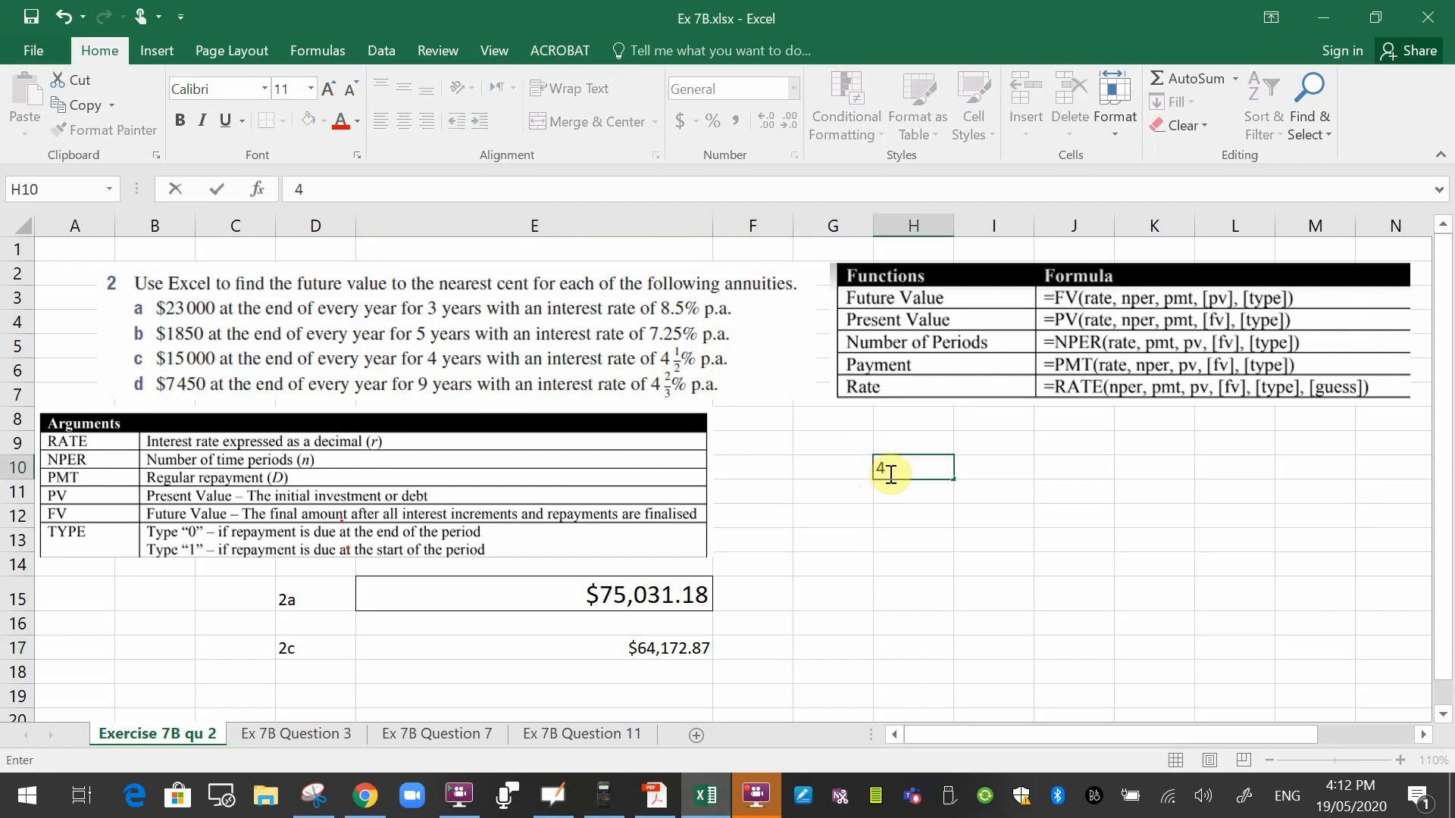
text( 2/3%)
key(Return)
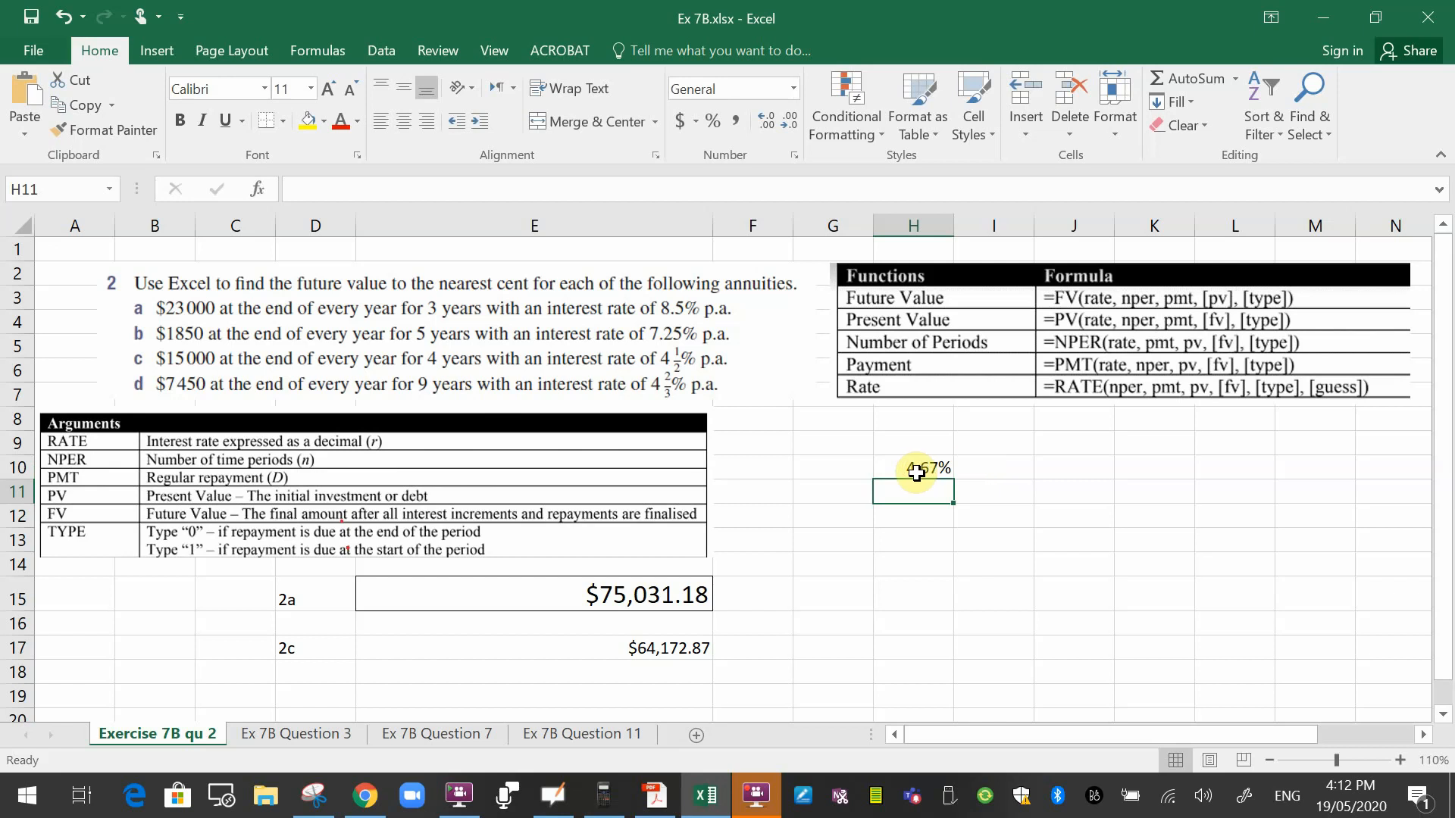
click(916, 471)
key(Delete)
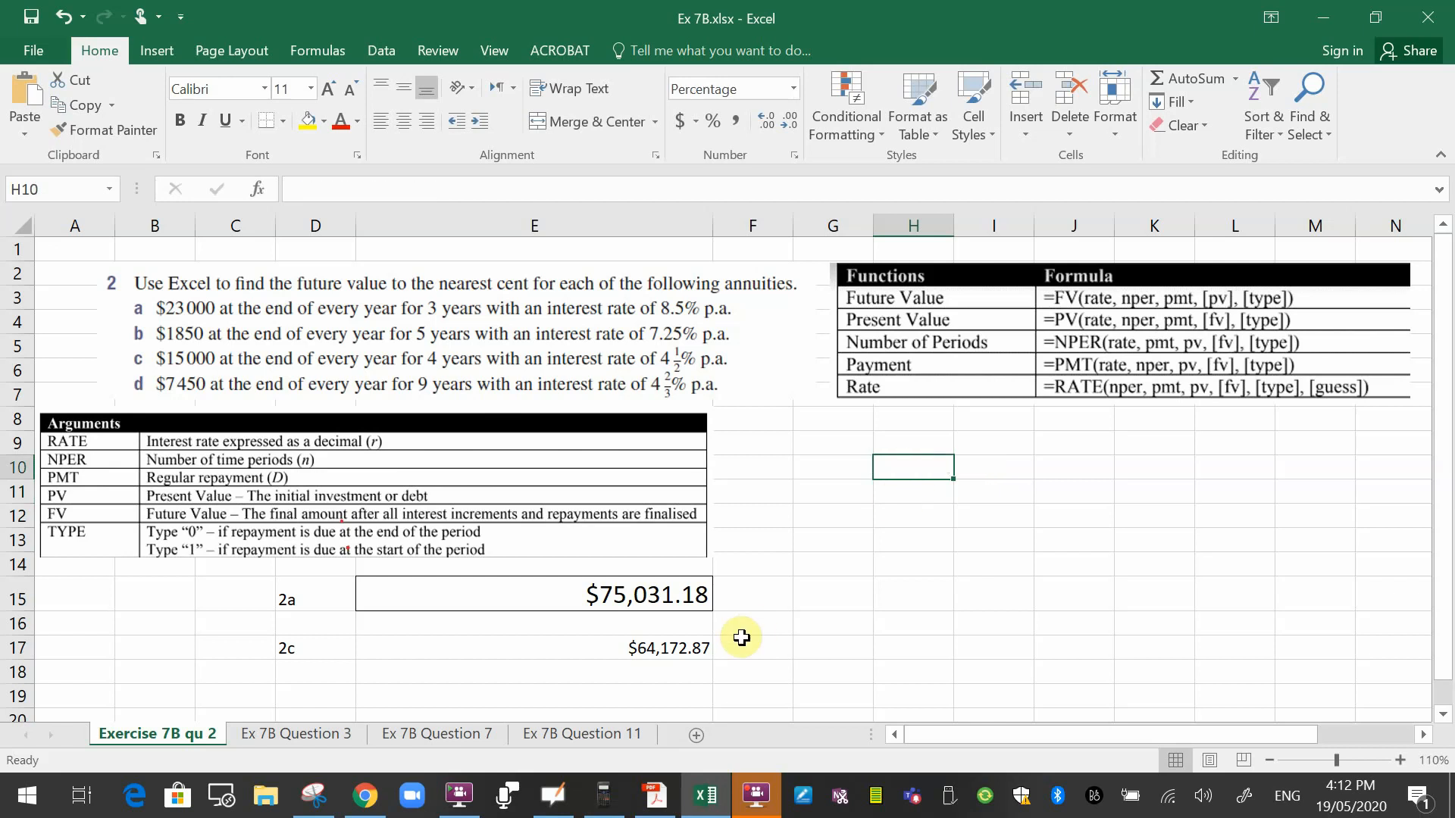
- Clear the future value formulas from cells E17 and E15 on the question 2 sheet
click(703, 649)
key(BackSpace)
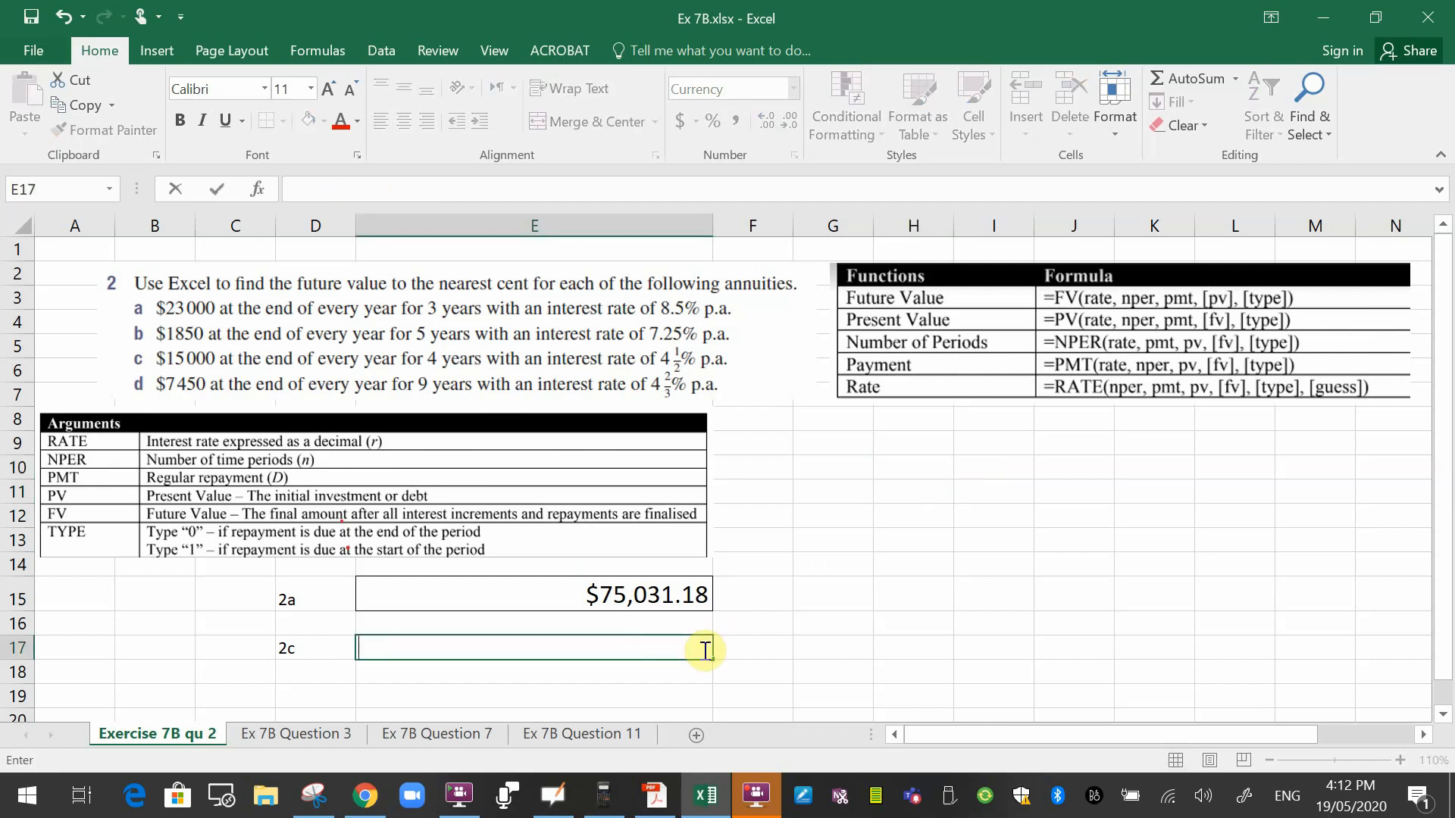
click(694, 597)
key(BackSpace)
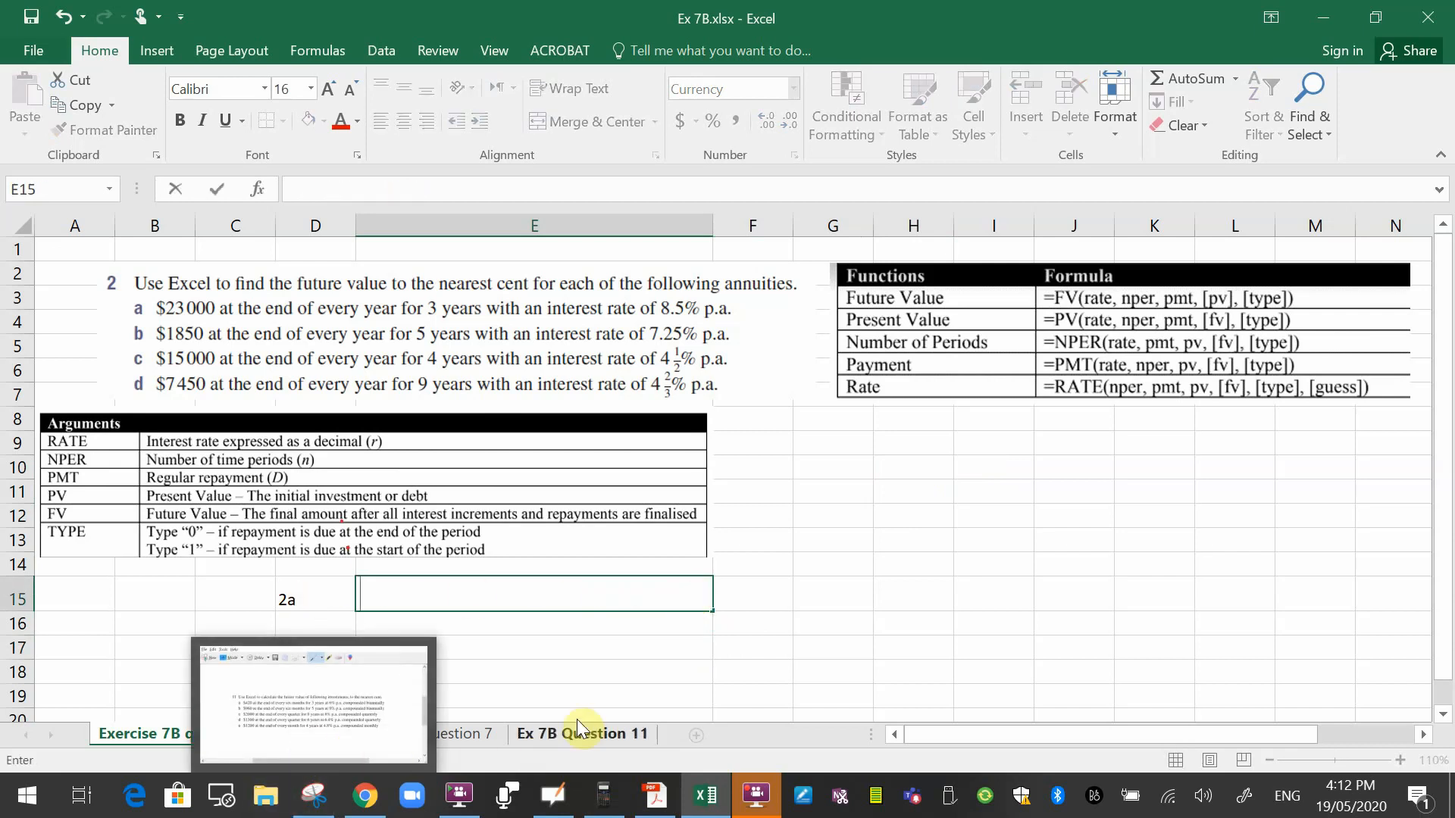
- On the Ex 7B Question 3 sheet, enter the label 3a in cell C16
click(321, 735)
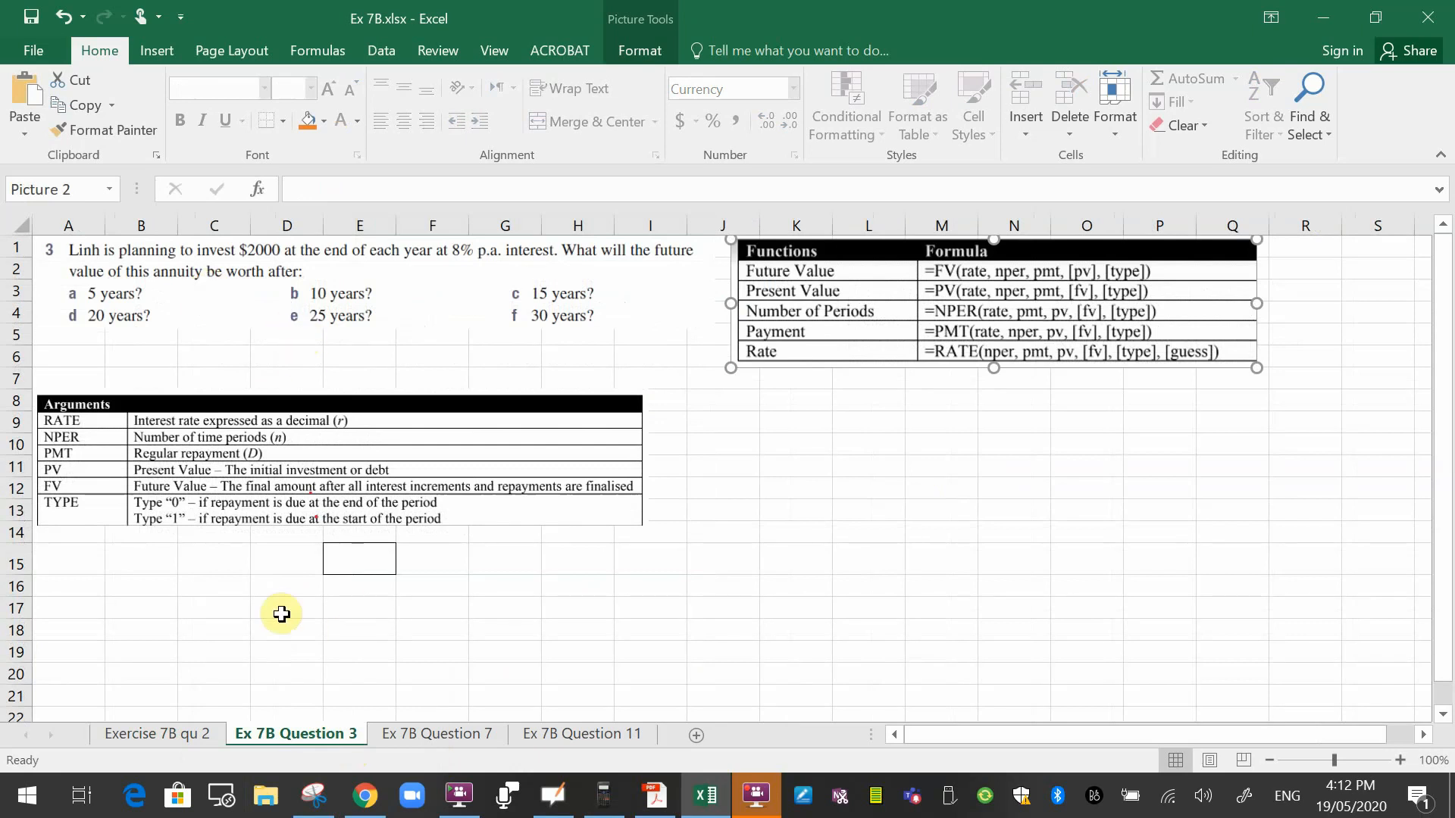
click(225, 591)
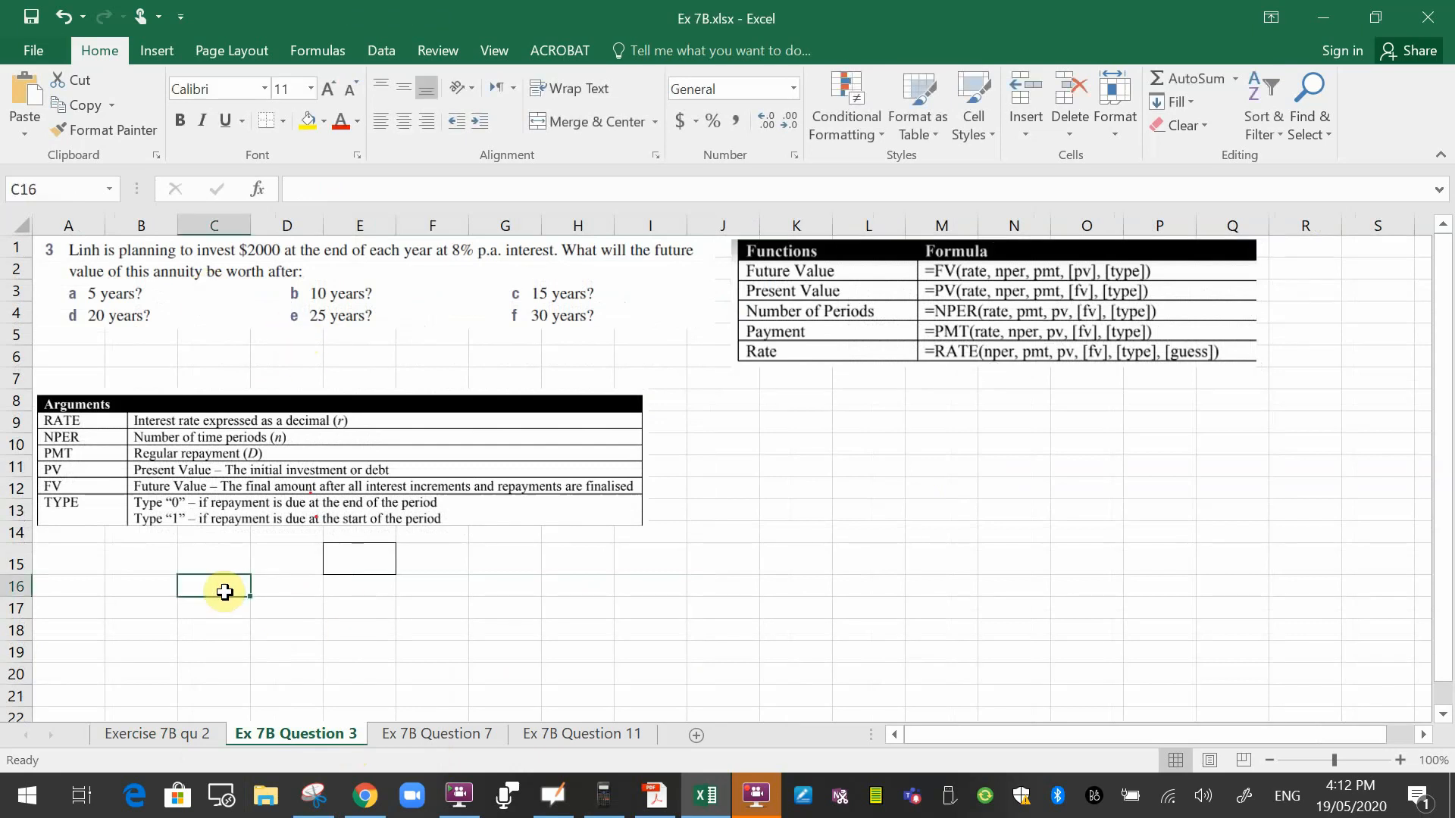
text(3a)
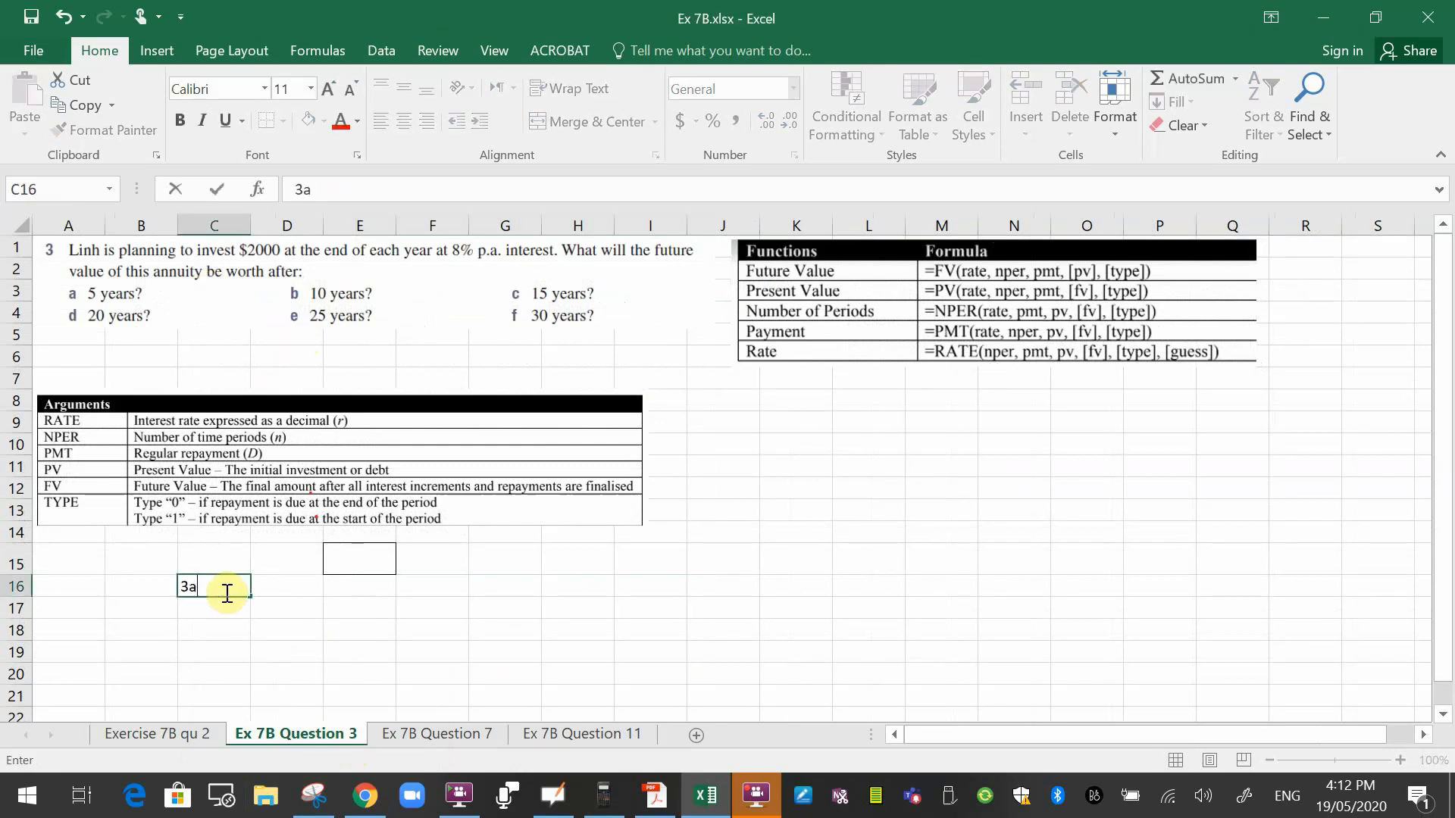
key(Tab)
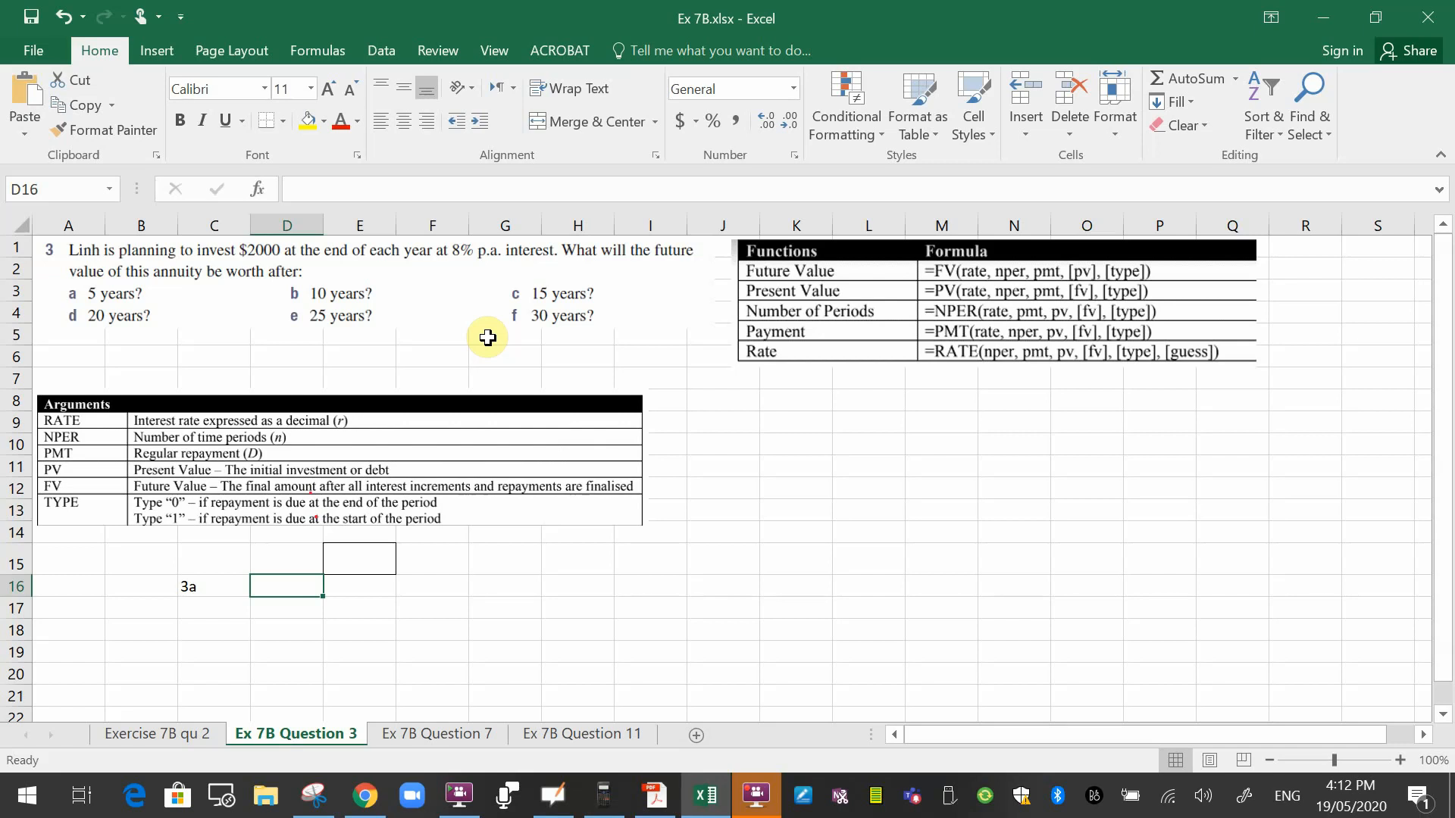
- Calculate part a's future value after 5 years in cell D16 with the formula =FV(8%,5,-2000)
text(=)
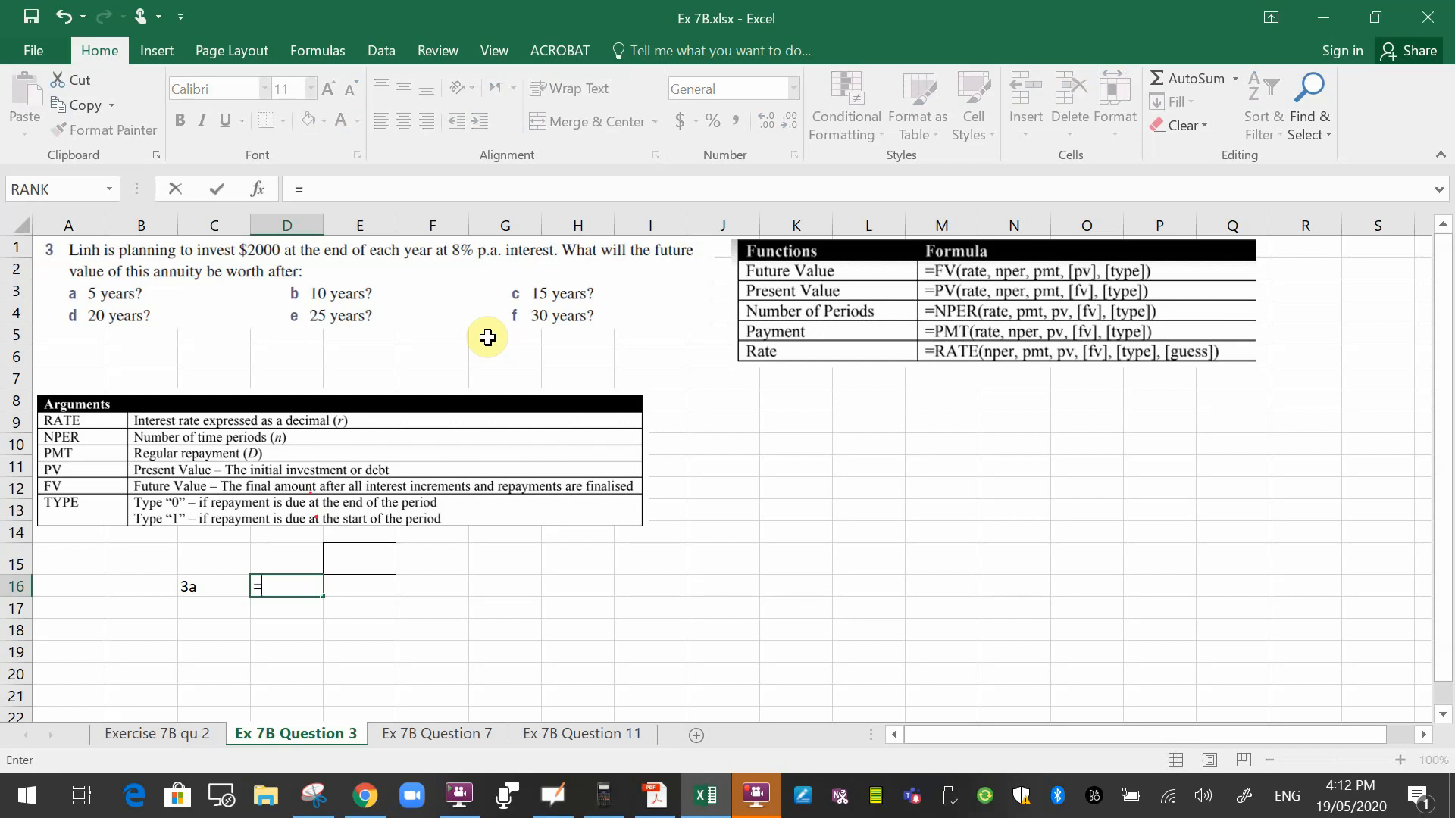
text(fv)
key(Tab)
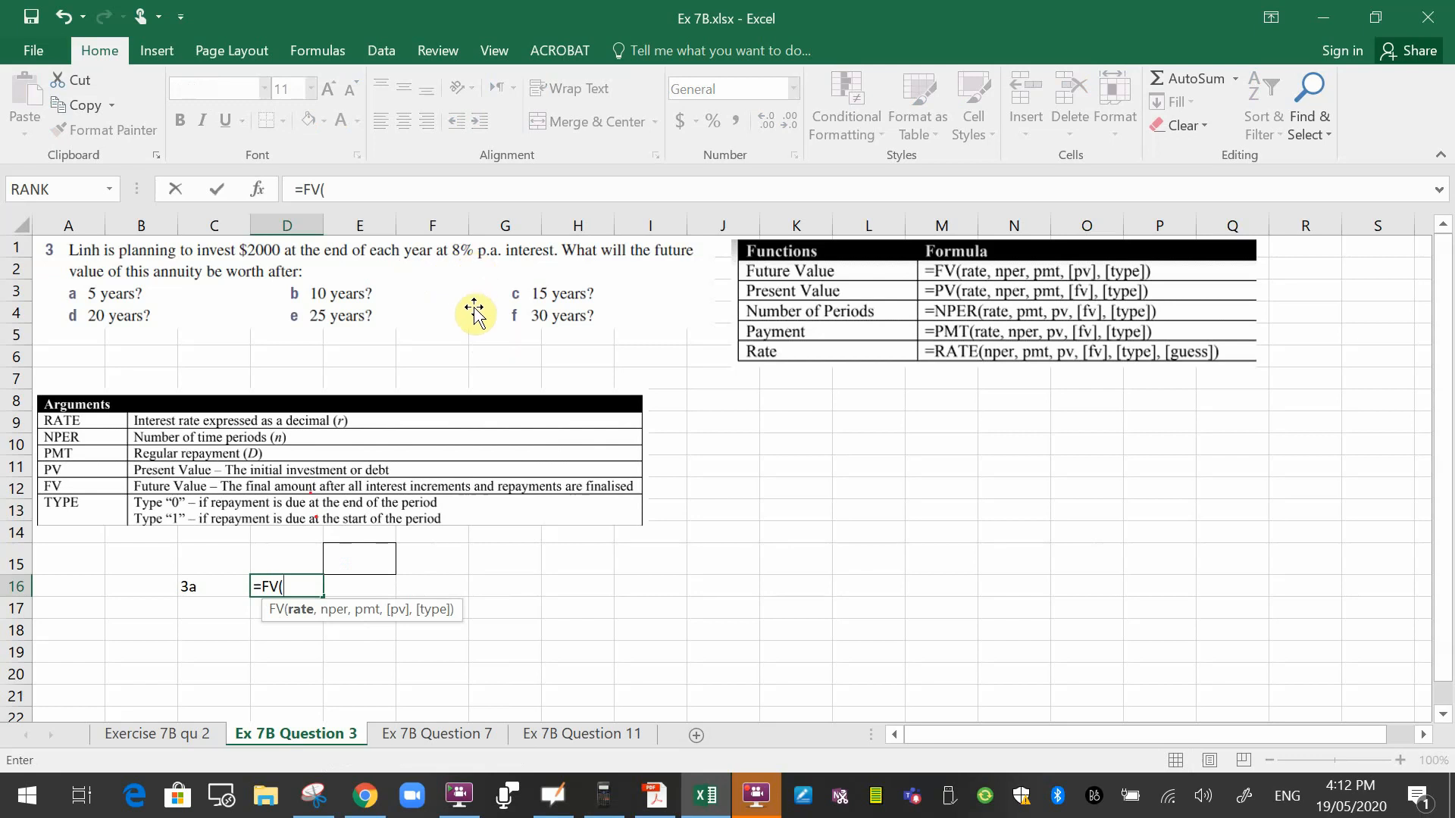
text(8%,)
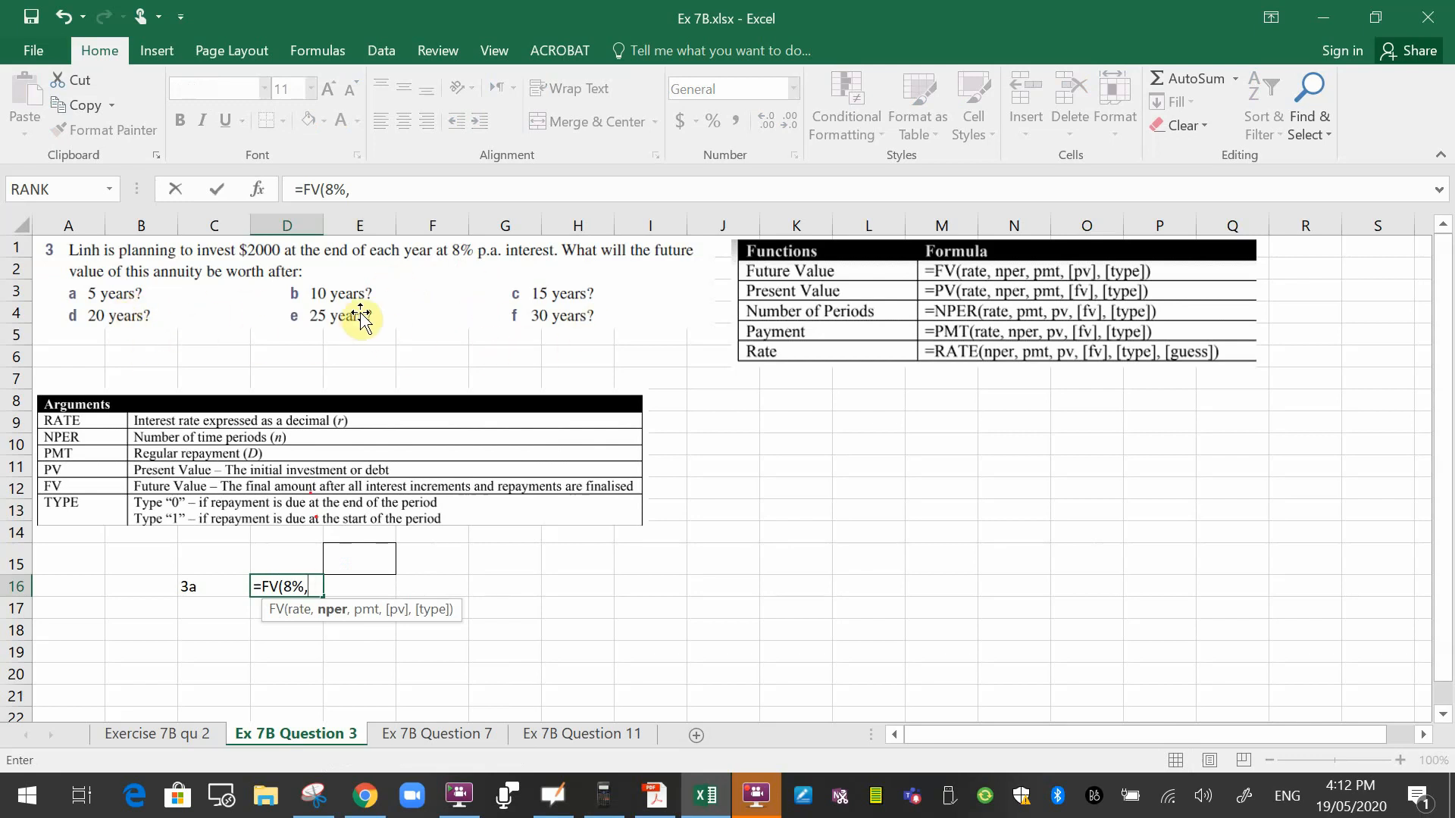
text(5,)
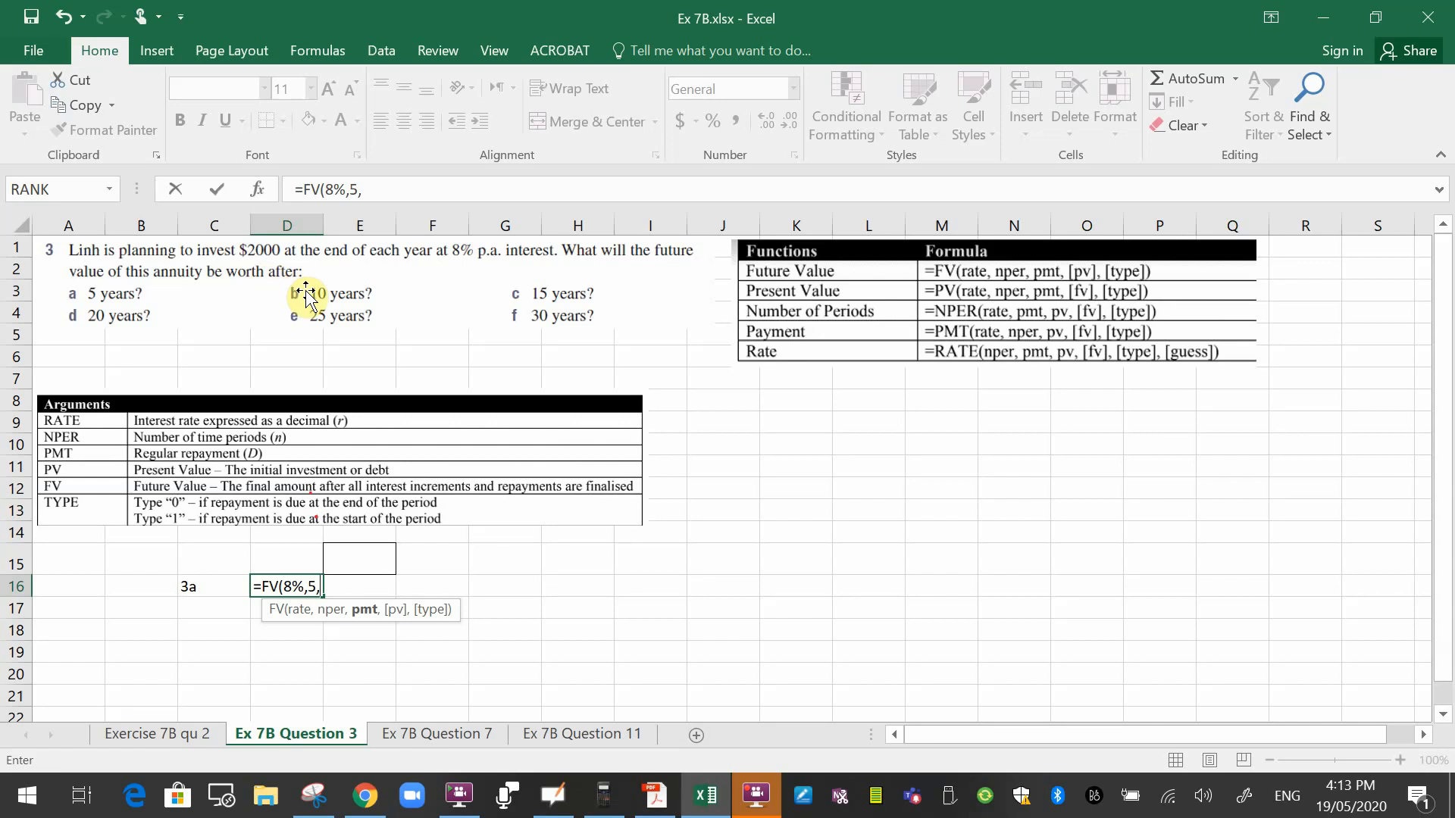
text(-2000))
key(Return)
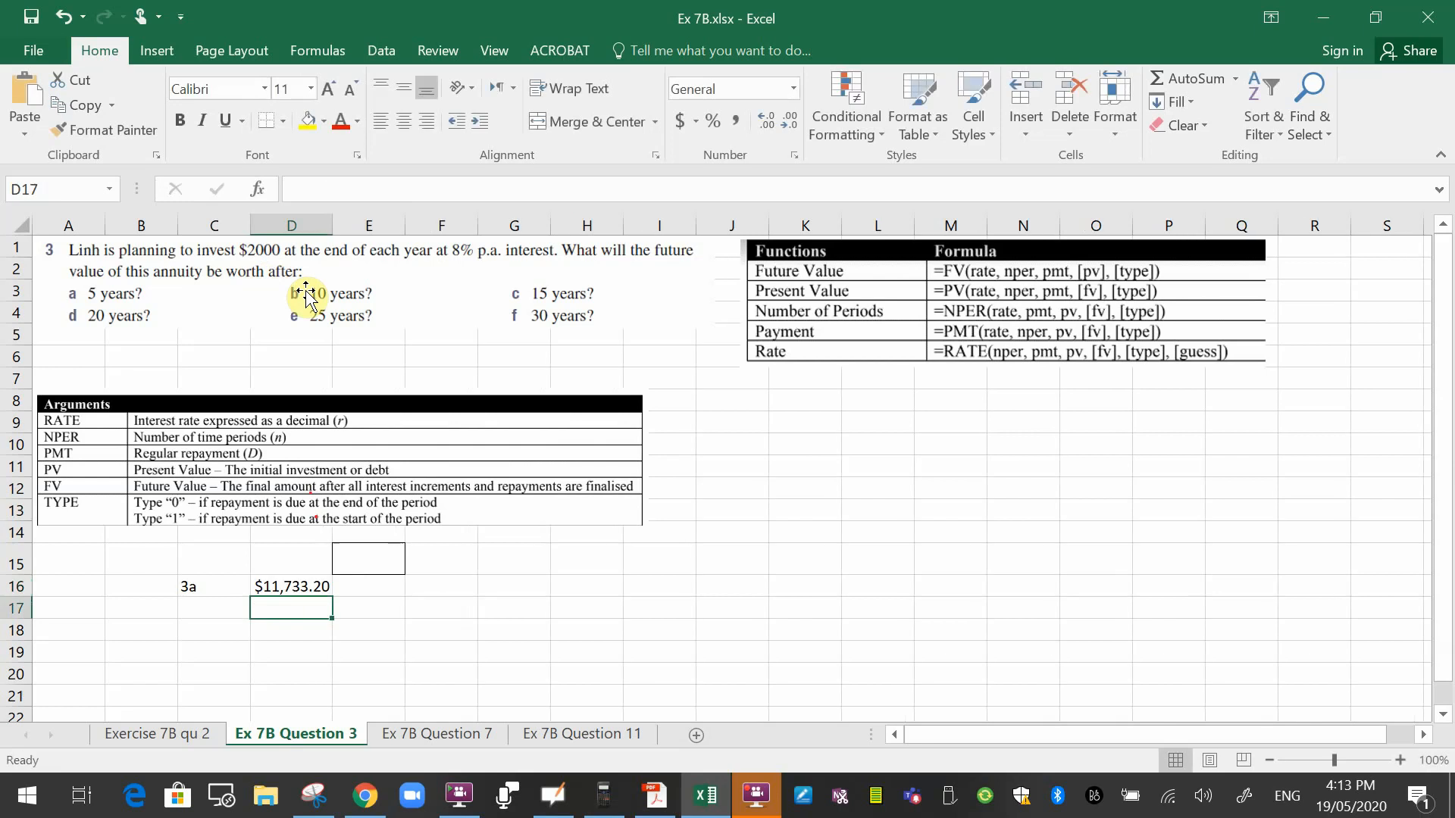
- Clear the future value formula in D16 and the 3a label in C16
click(311, 587)
key(BackSpace)
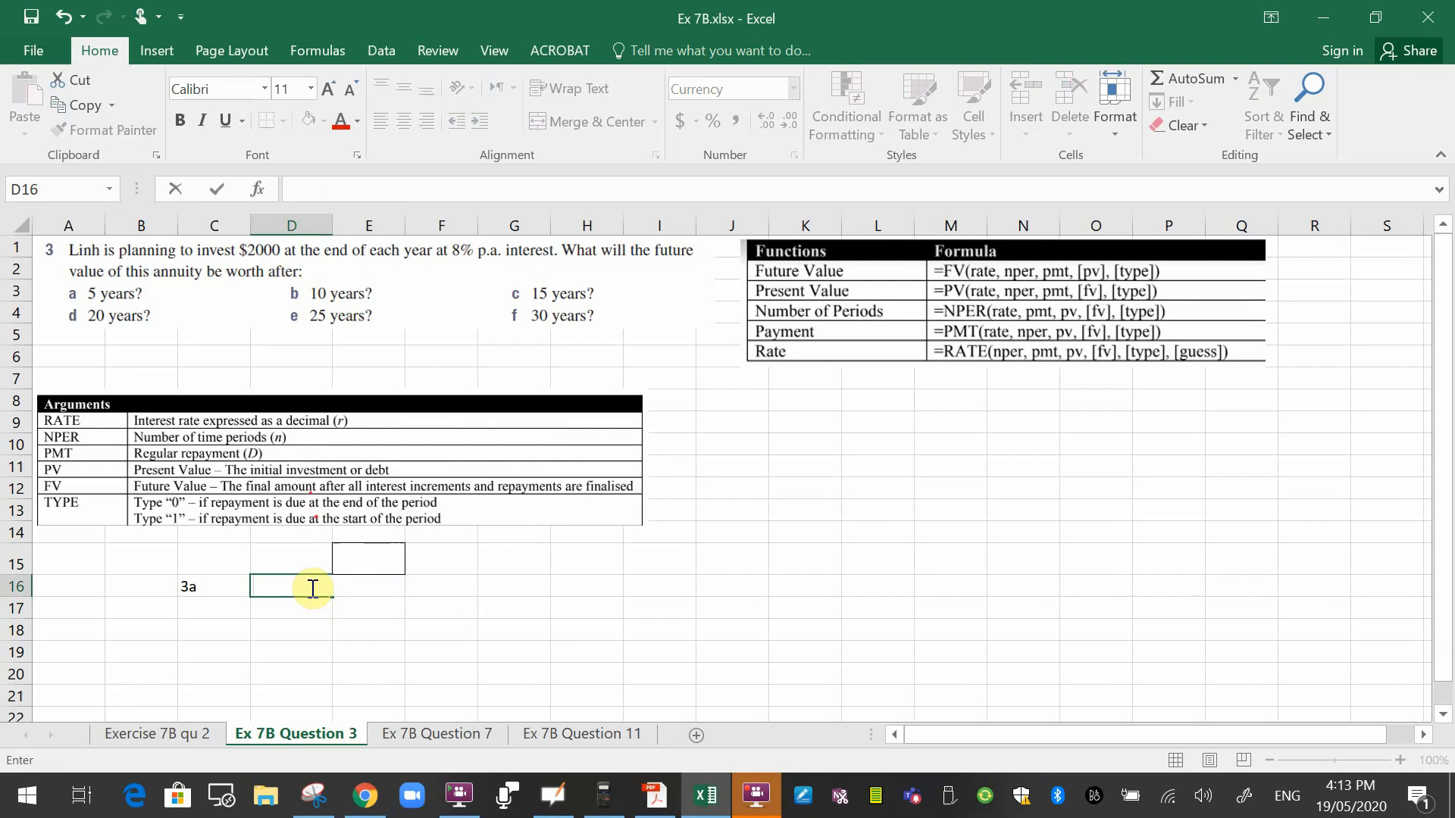
key(Left)
key(BackSpace)
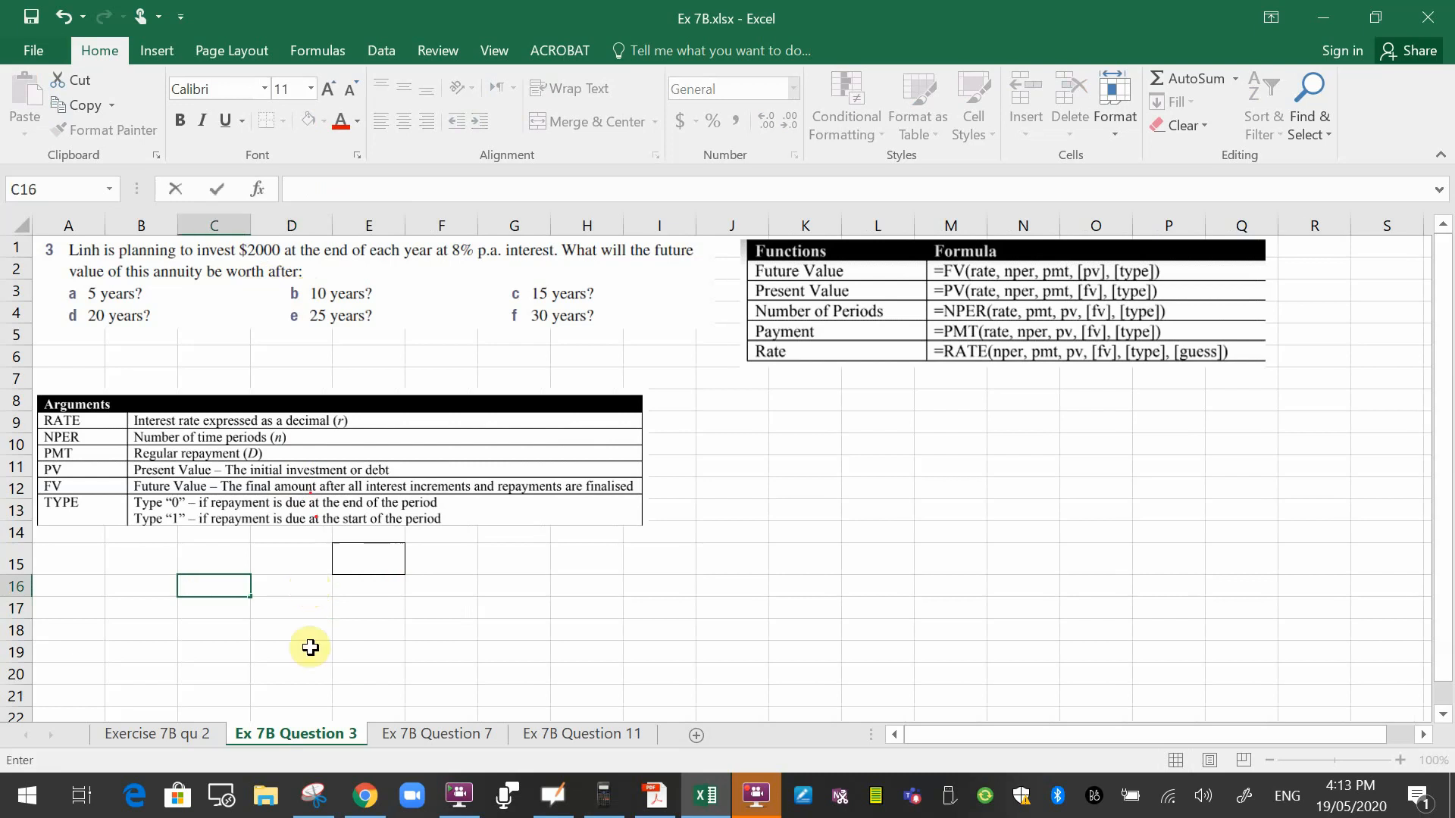
- On the Ex 7B Question 7 sheet, enter the label 7a in cell C16
click(434, 737)
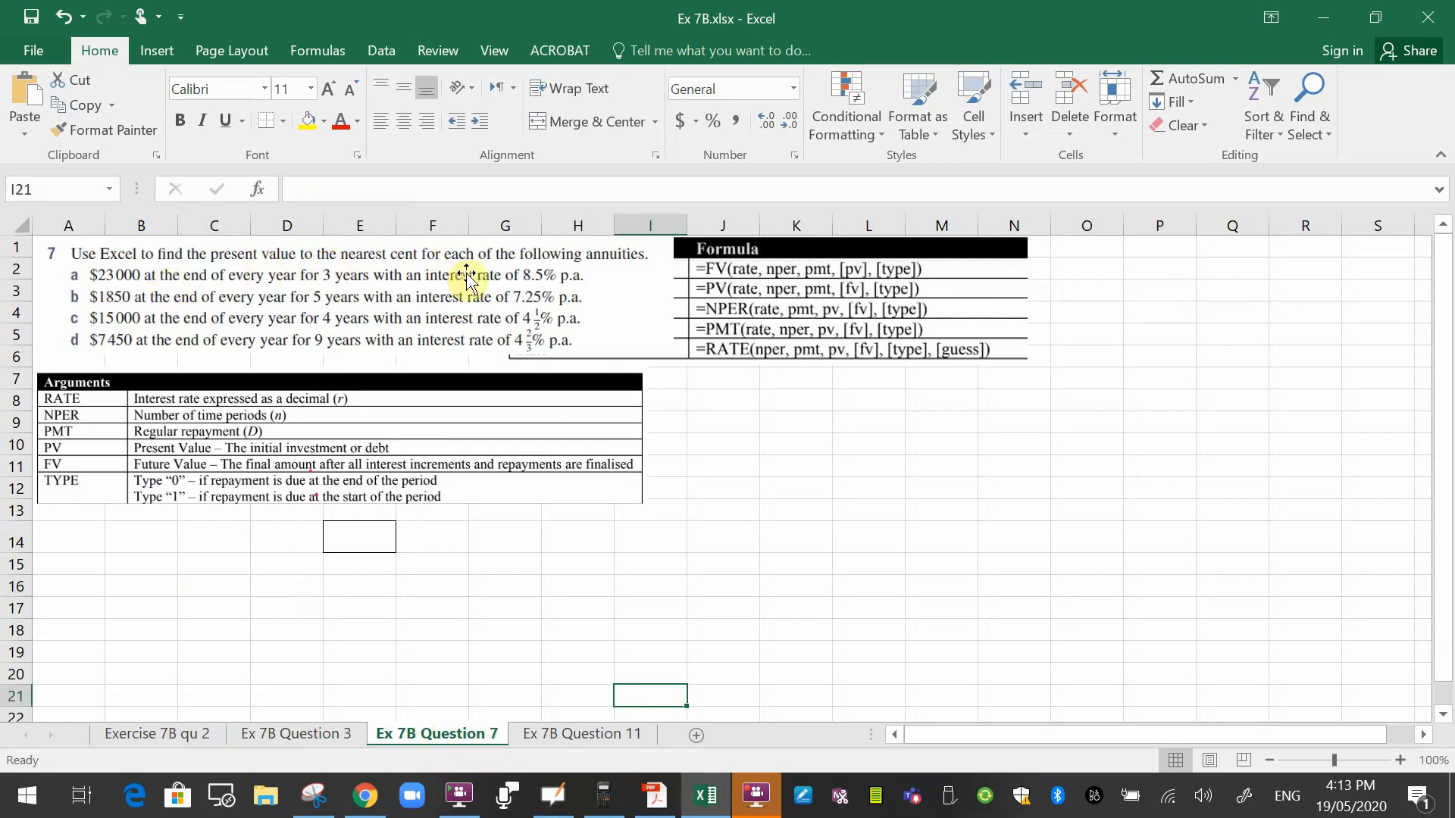
click(214, 590)
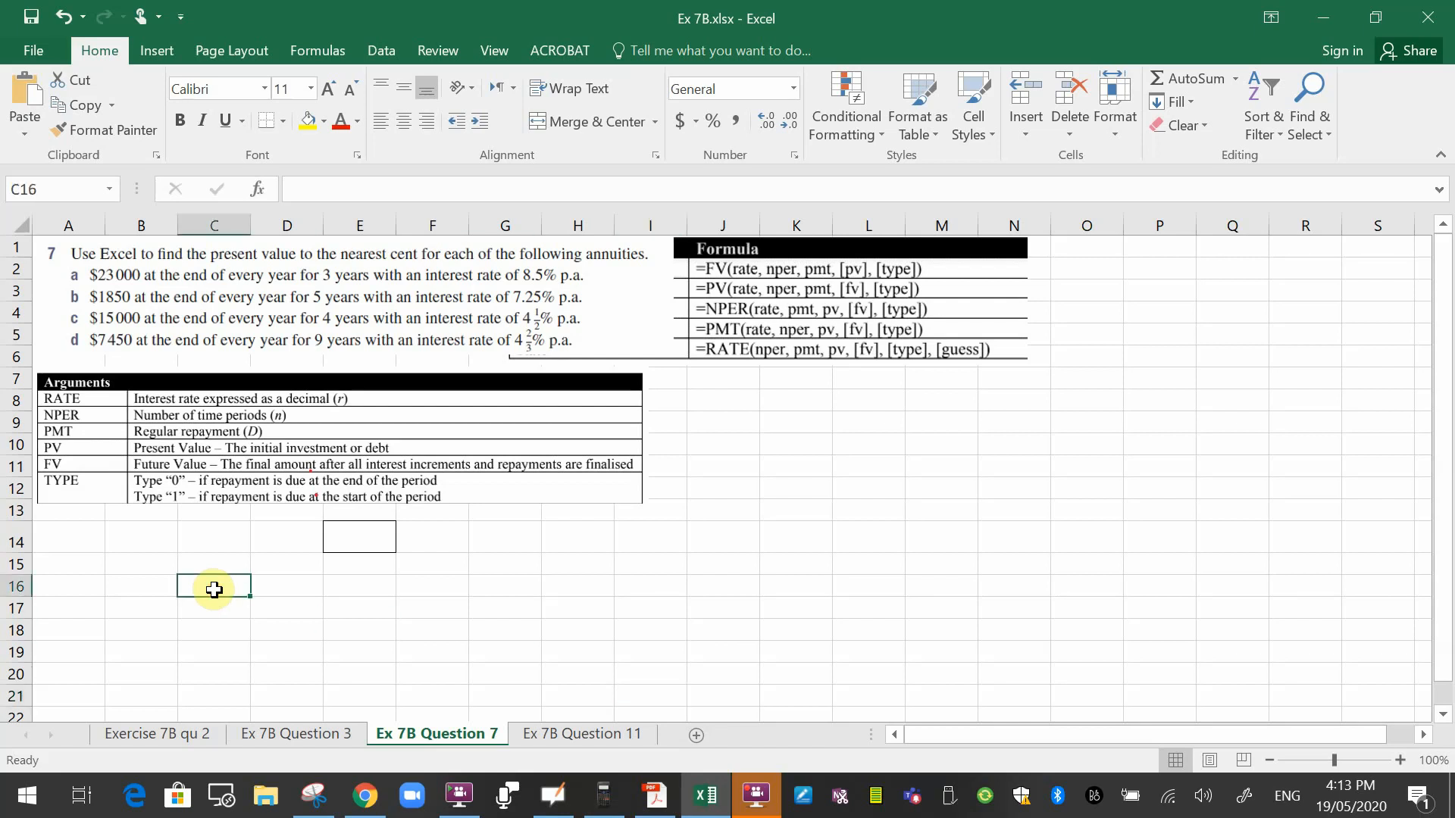
text(7a)
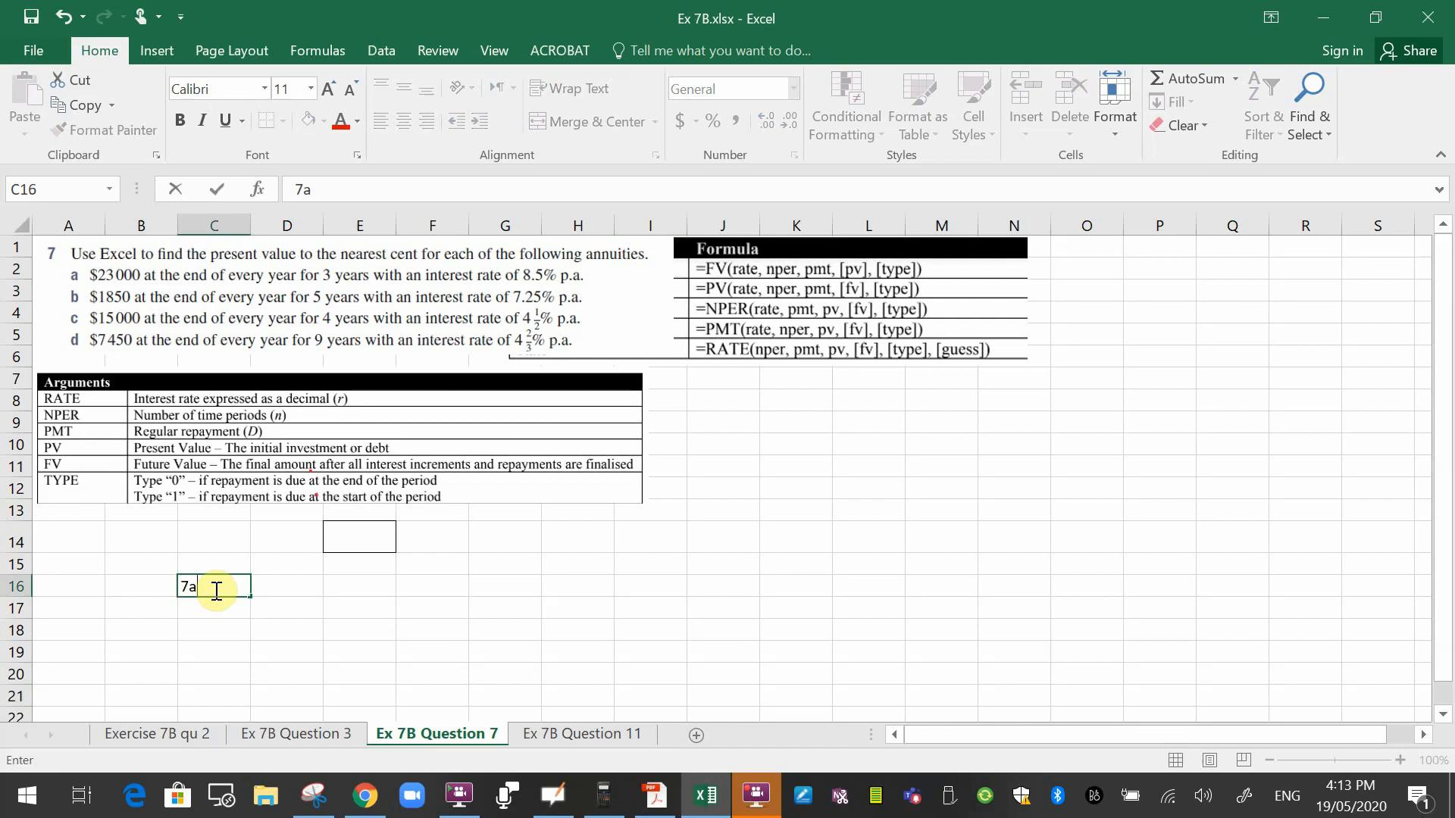
key(Tab)
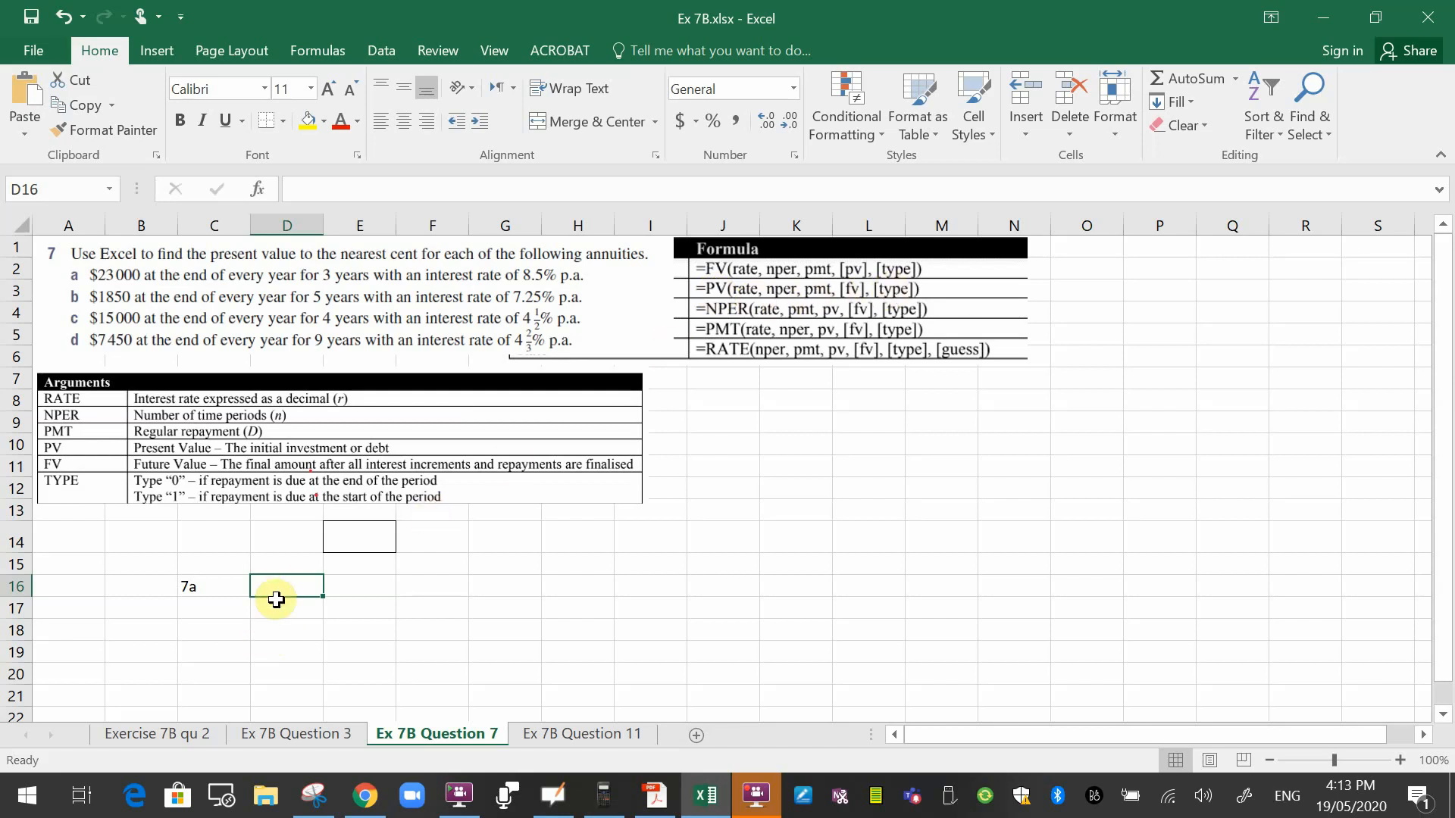
- Calculate part a's present value in cell D16 with the formula =PV(8.5%,3,-23000)
text(=)
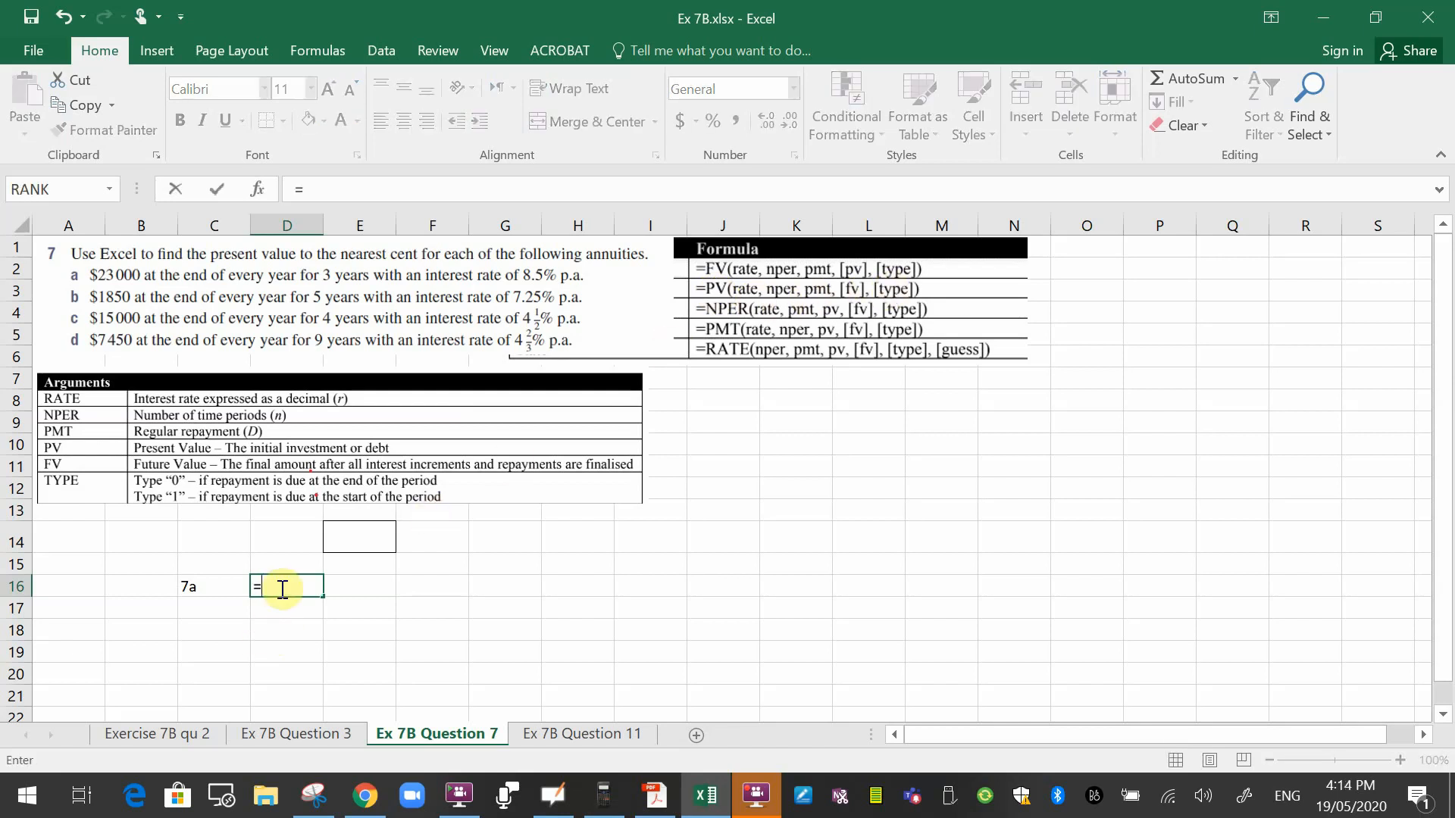
text(PV()
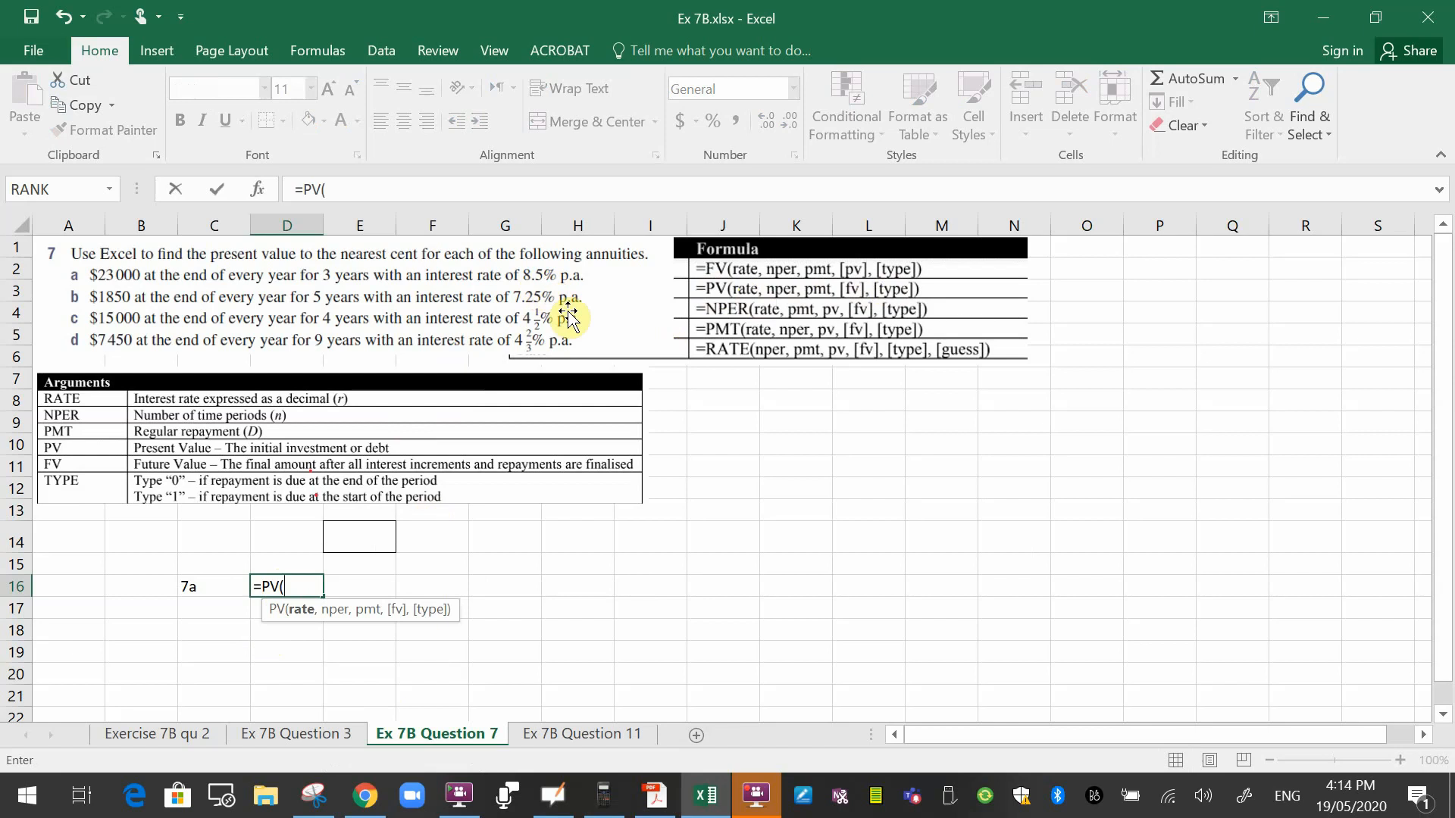
text(8.5%,)
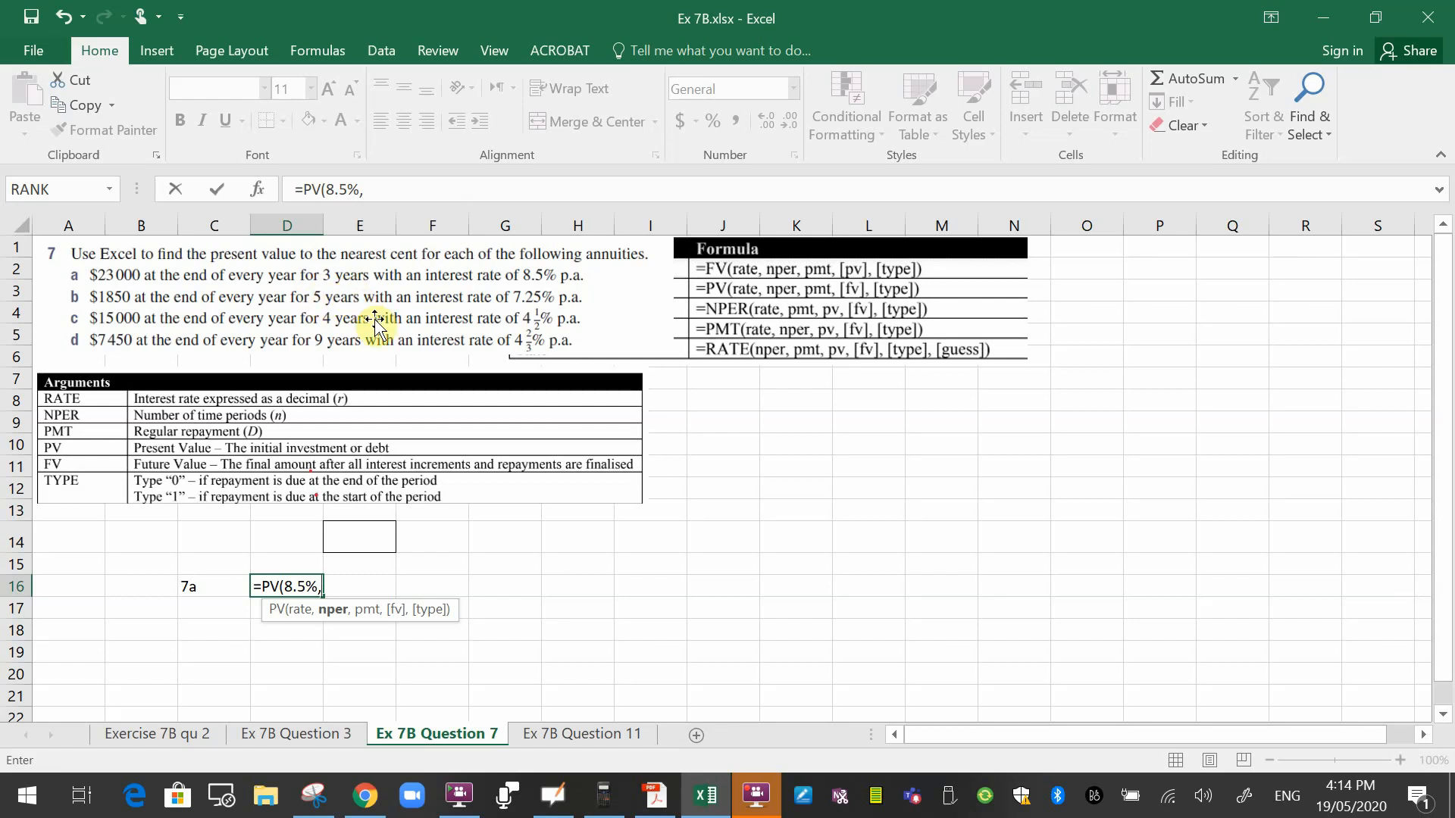
text(3,)
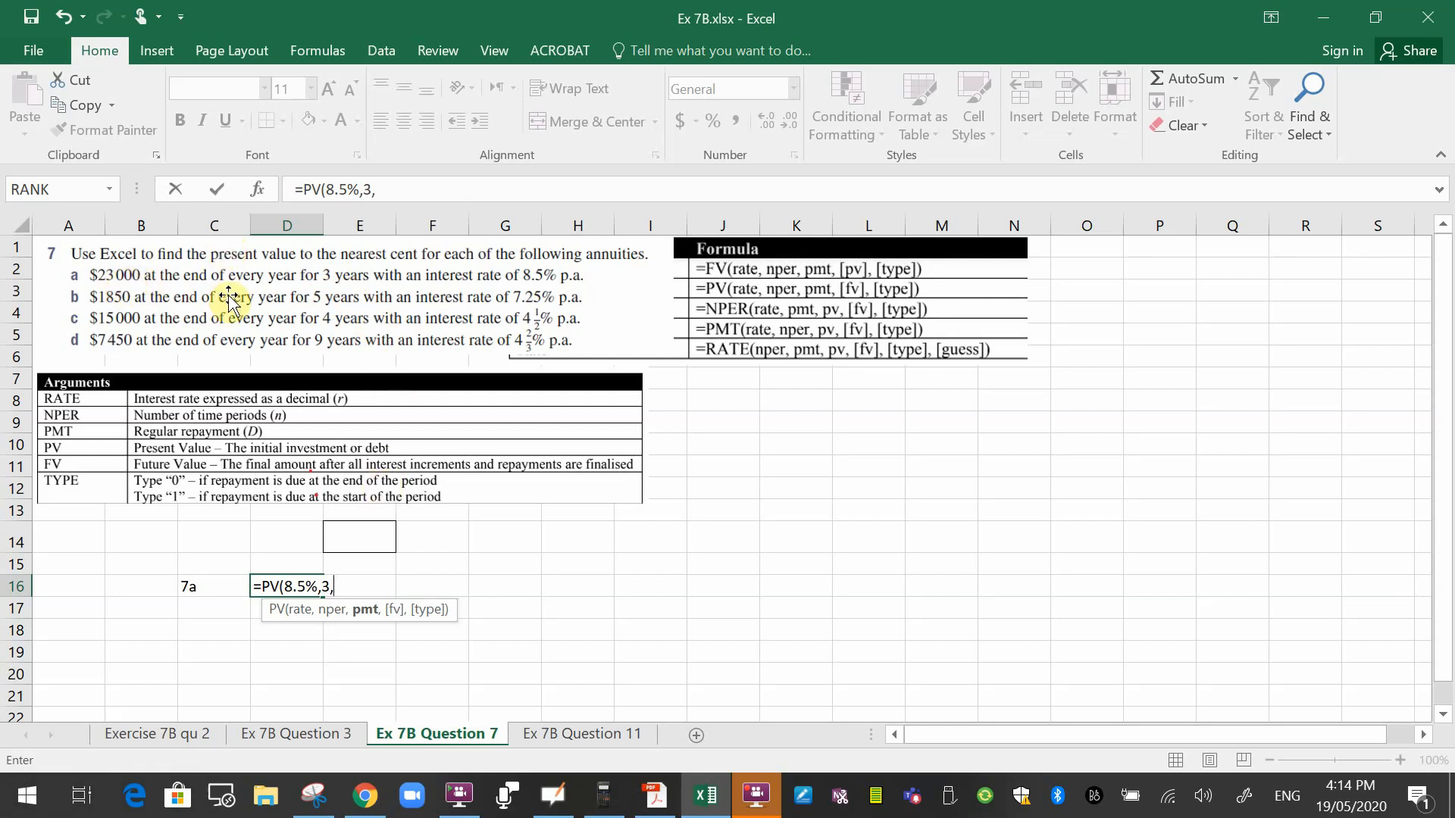
text(-23000))
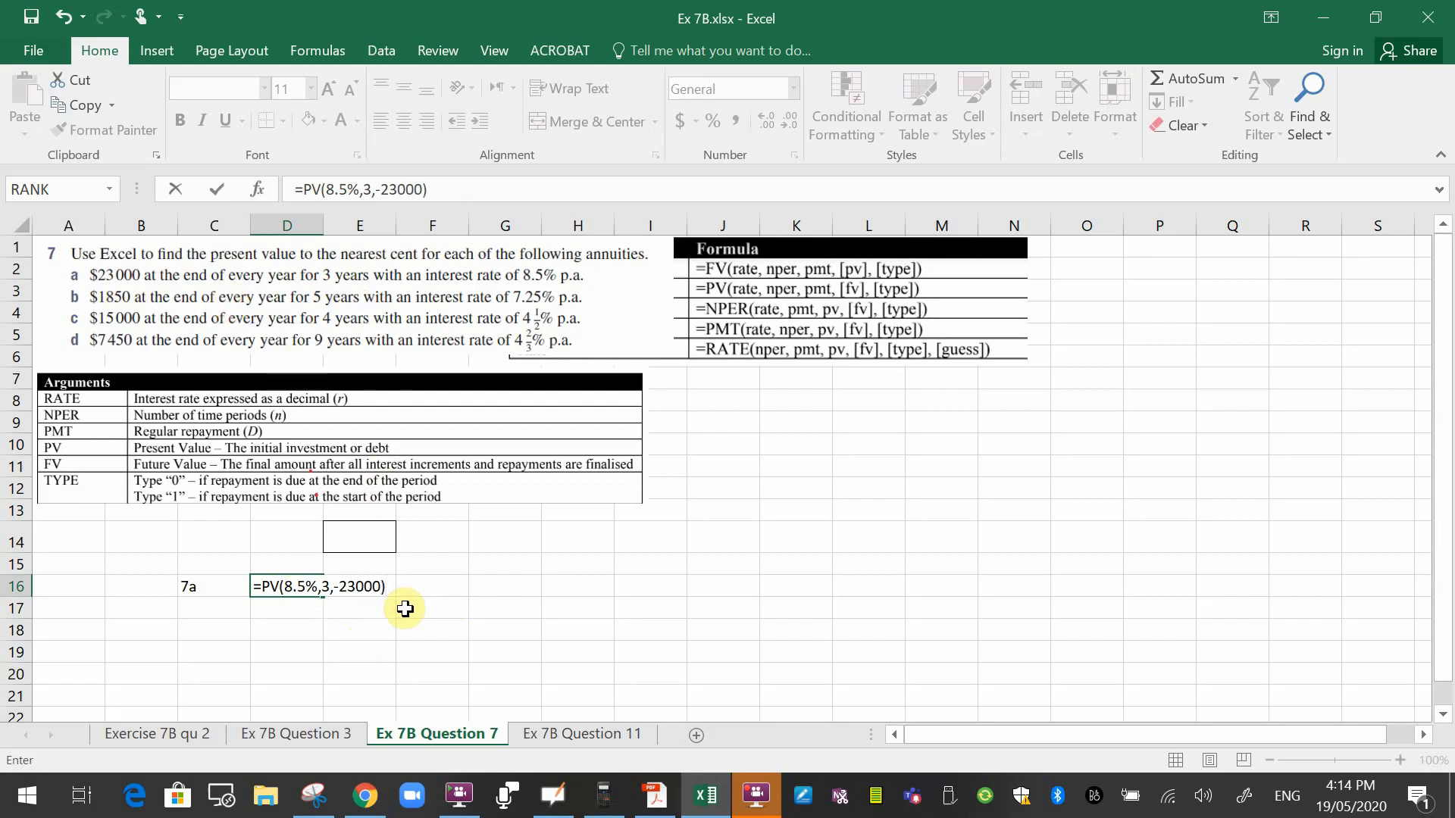
key(Return)
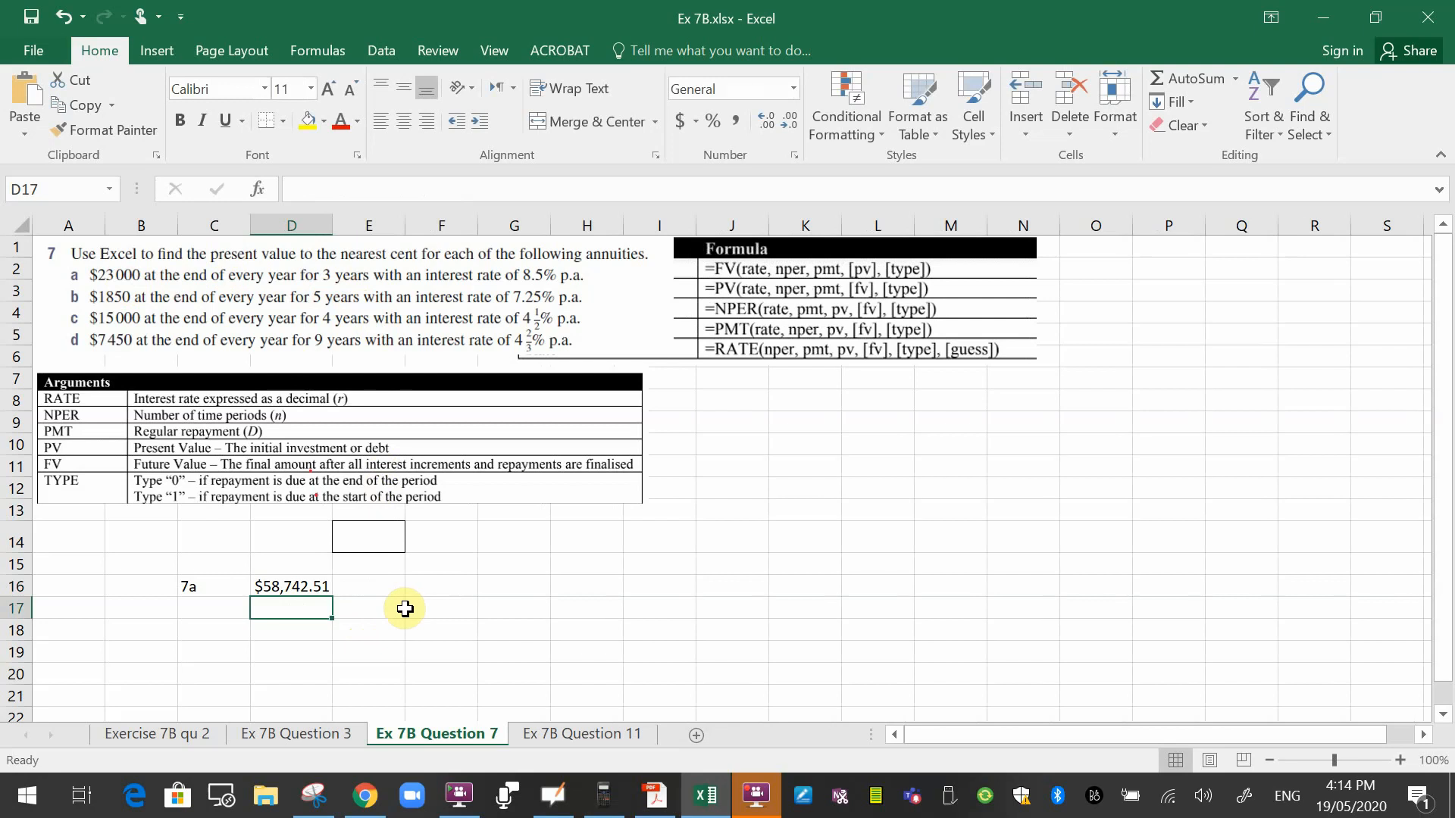
- Clear the present value formula in D16 and the 7a label in C16
click(310, 588)
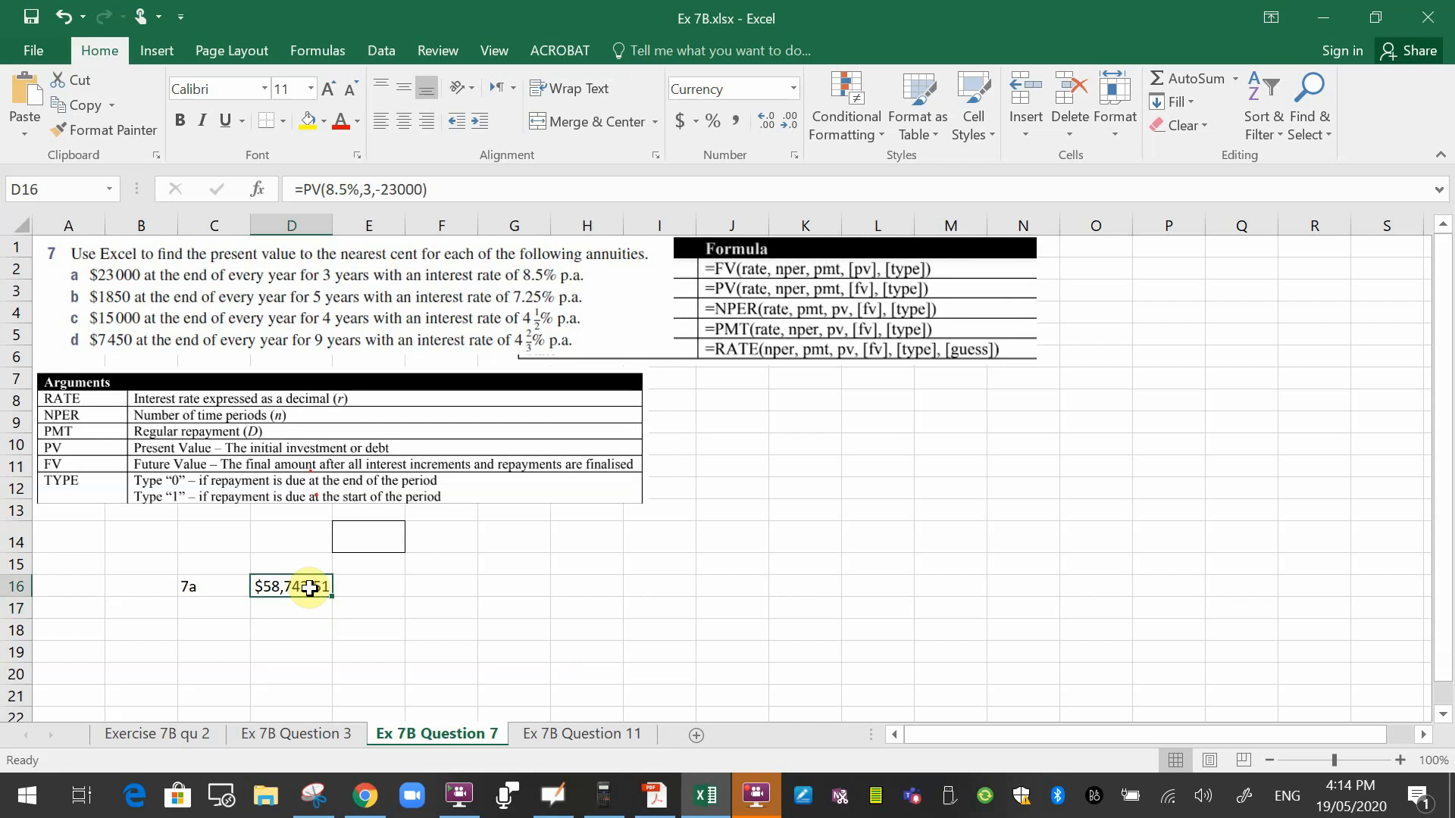
key(BackSpace)
key(Left)
key(Left)
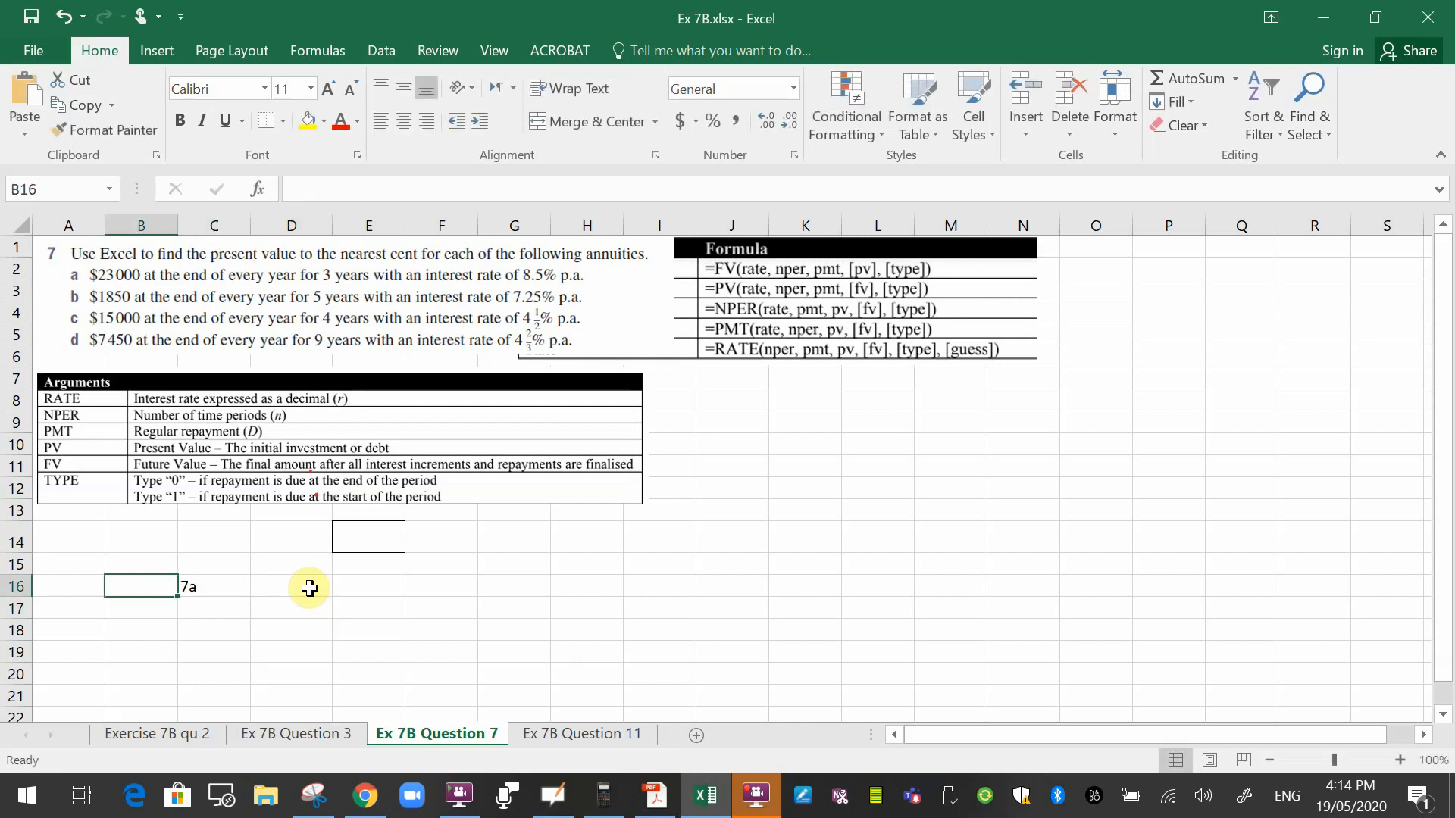
key(Right)
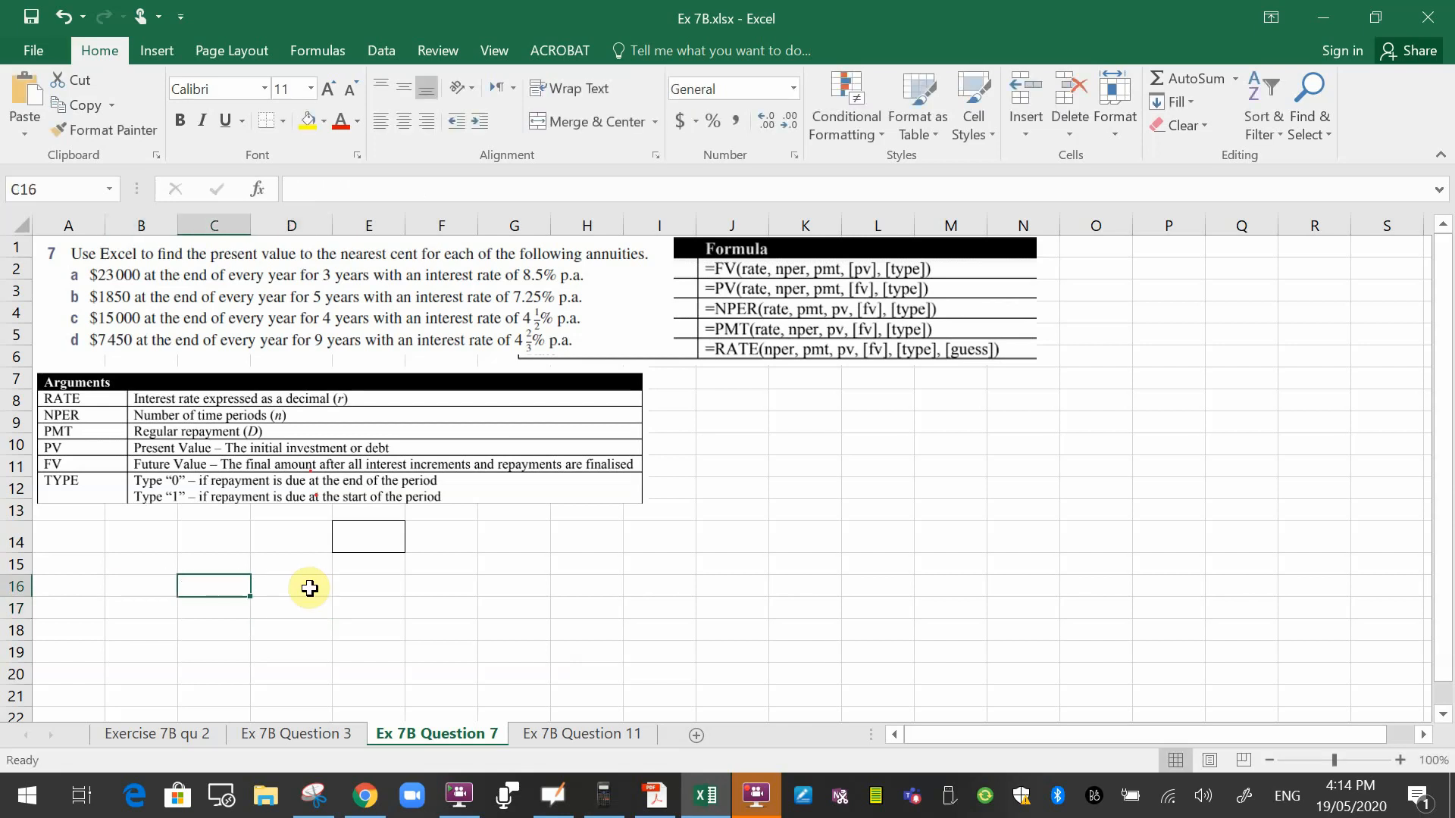
- On the Ex 7B Question 11 sheet, enter the label 11a in cell B16
click(540, 732)
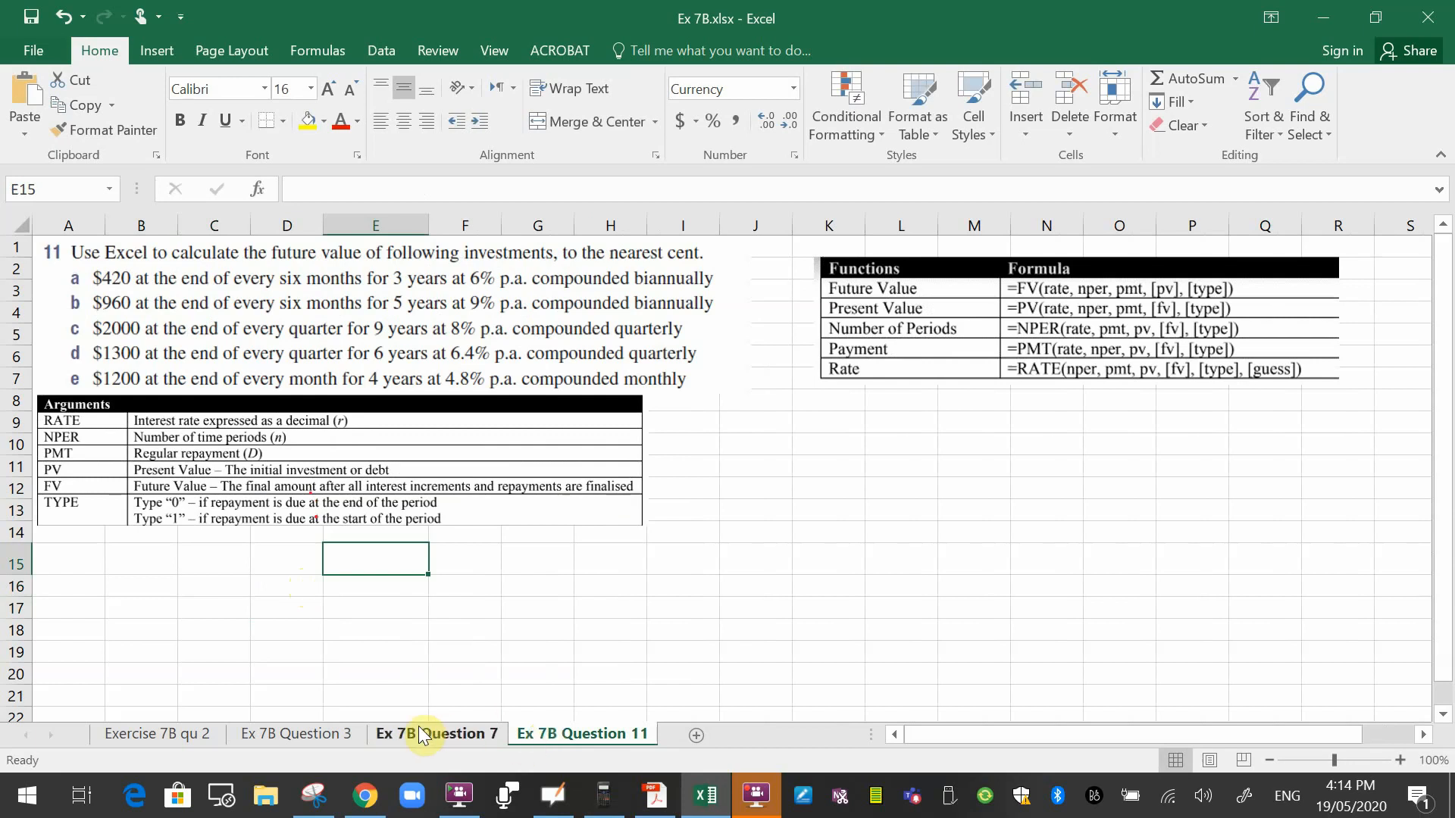
click(145, 585)
text(11a)
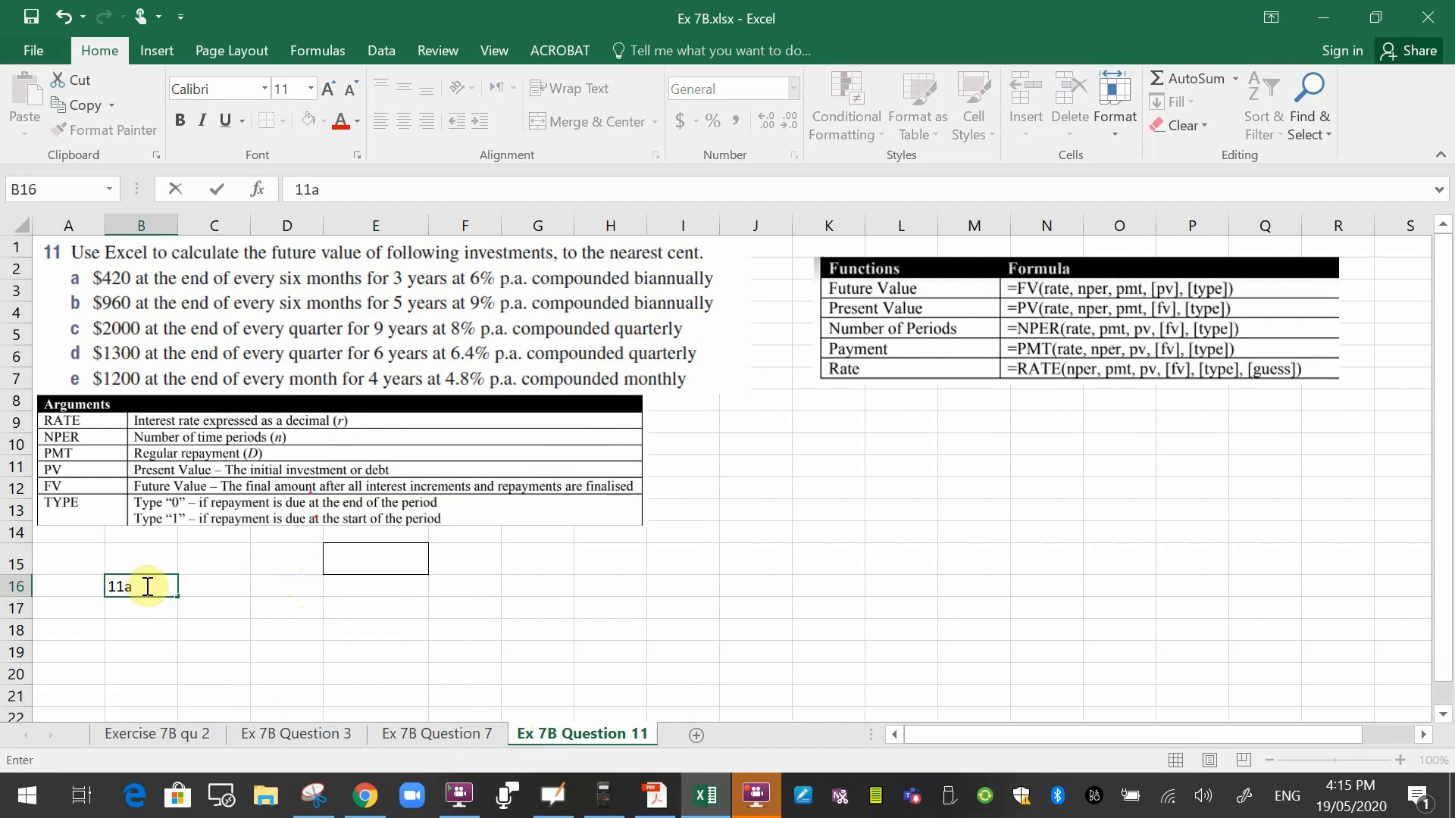
key(Tab)
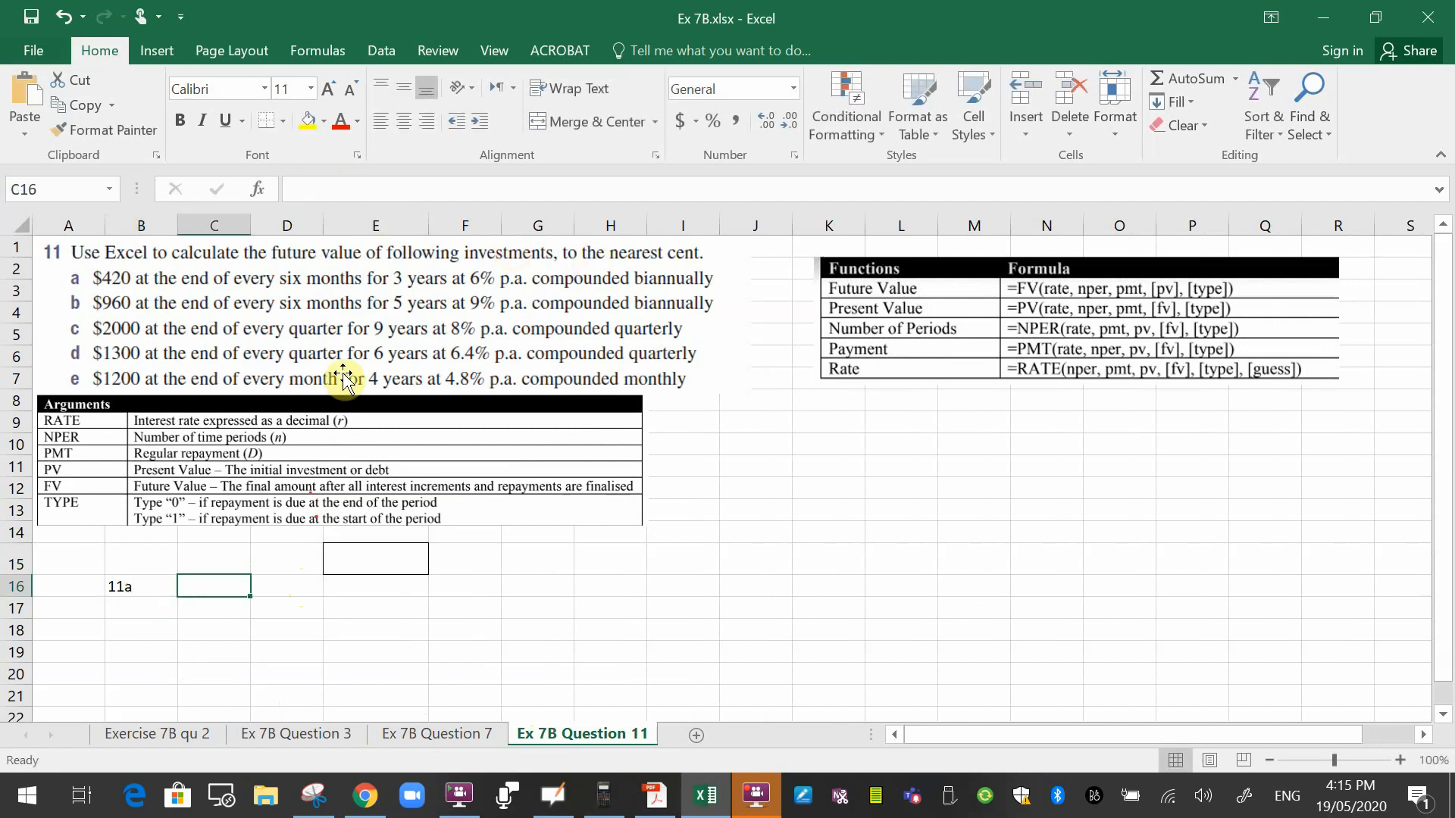
- Calculate part a's future value in cell C16 with the formula =FV(6%/2,6,-420)
text(=FV()
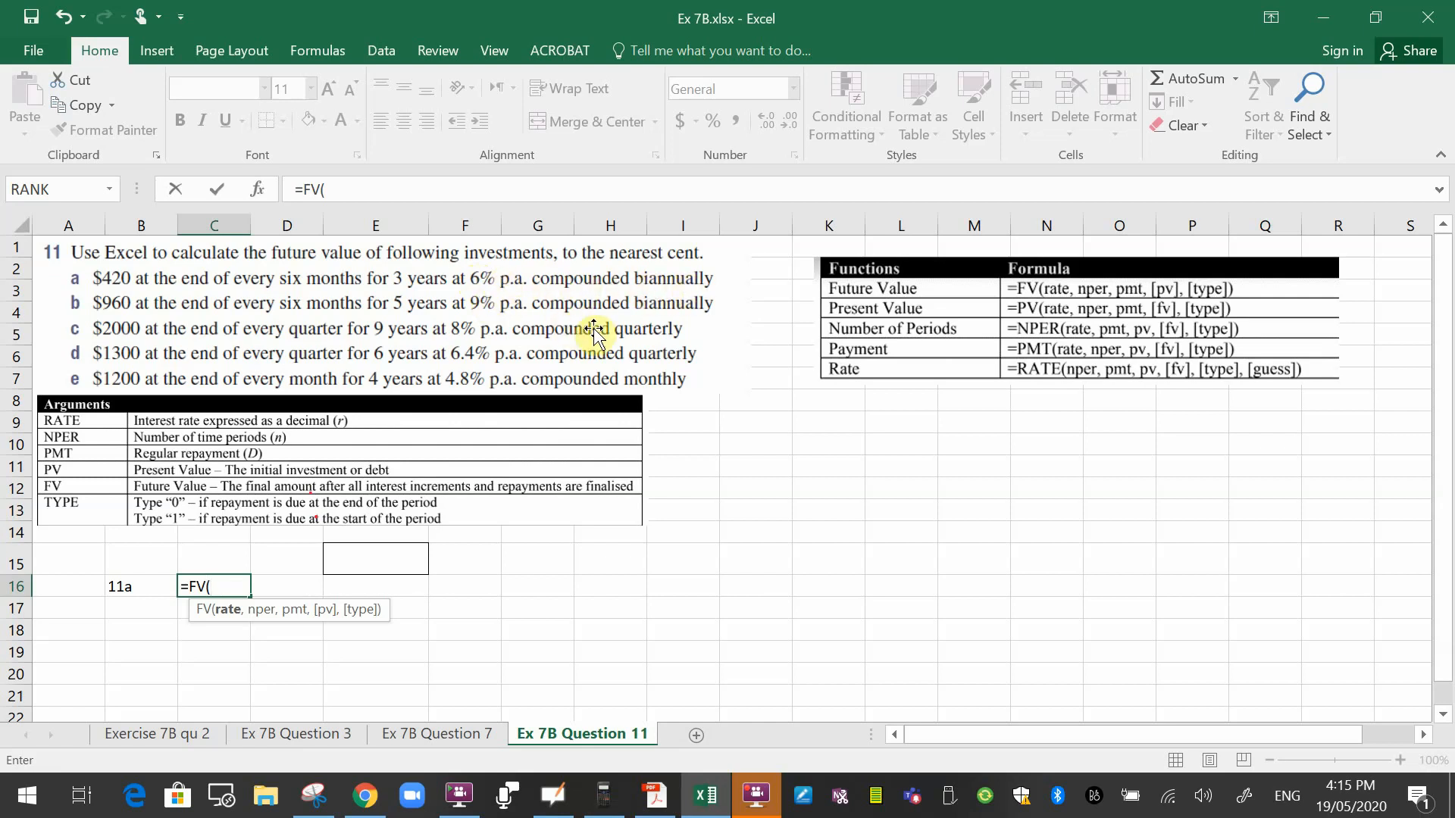
text(6%/2,)
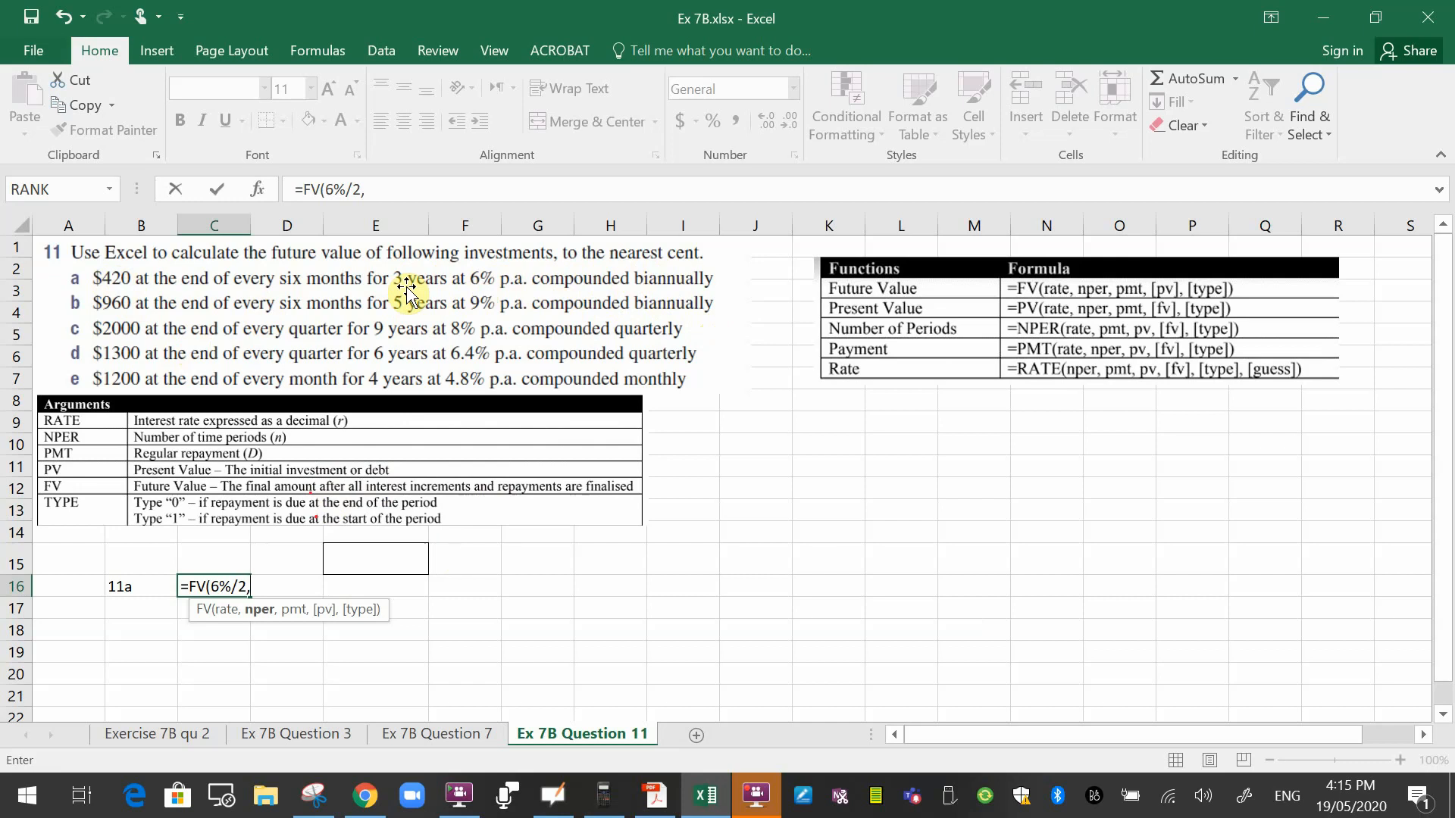
text(6,)
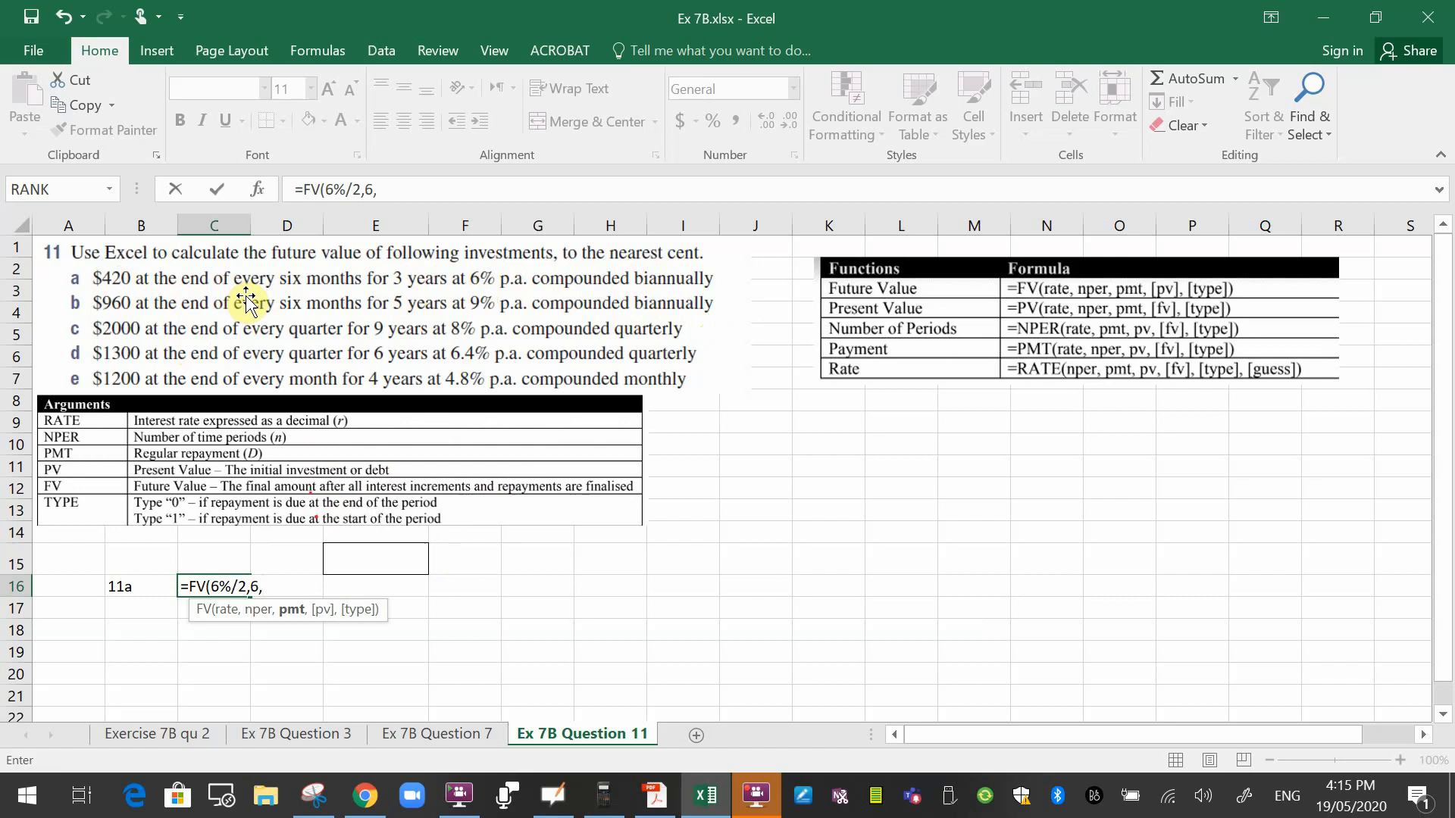
text(-420))
key(Return)
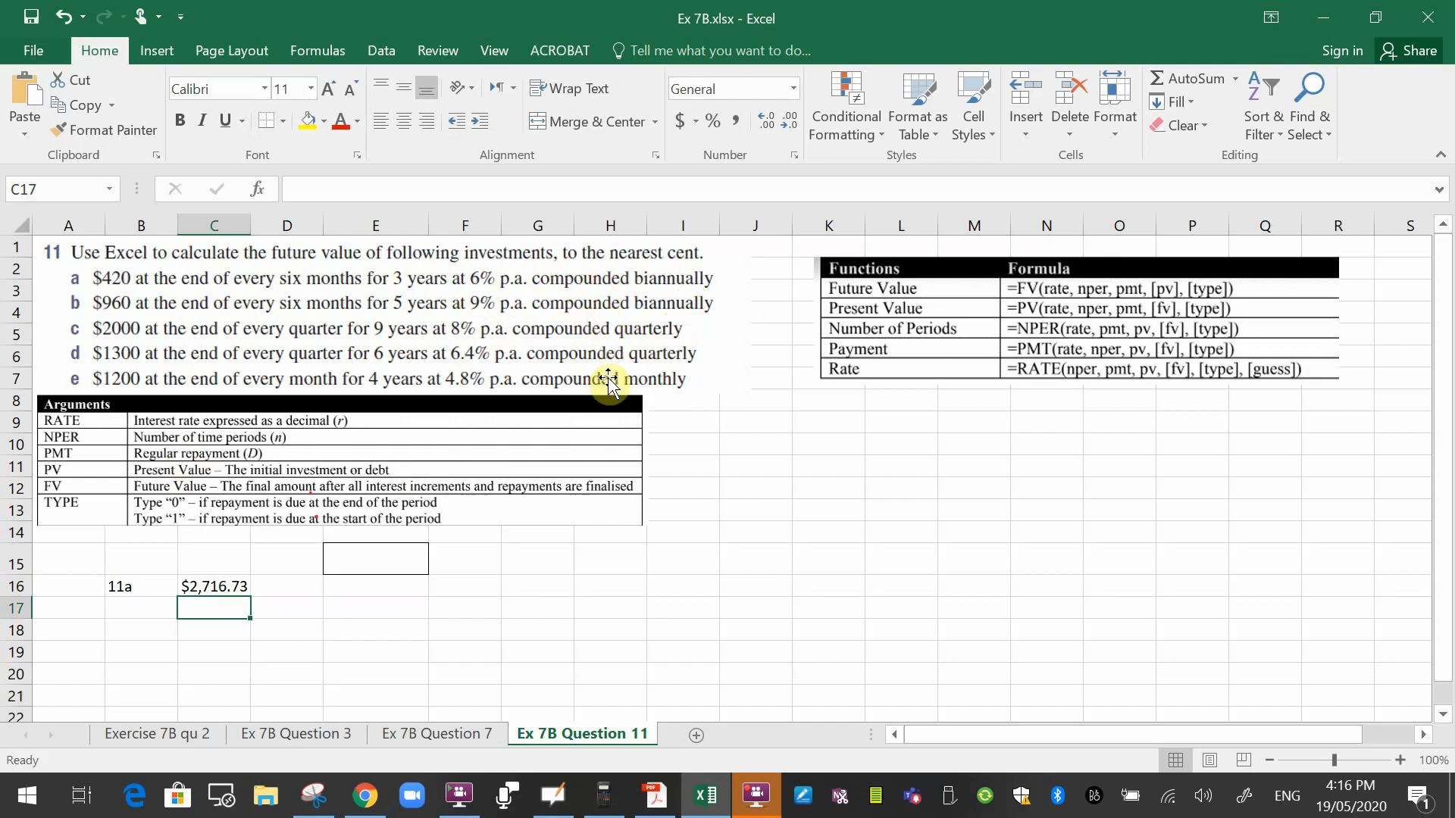
click(207, 589)
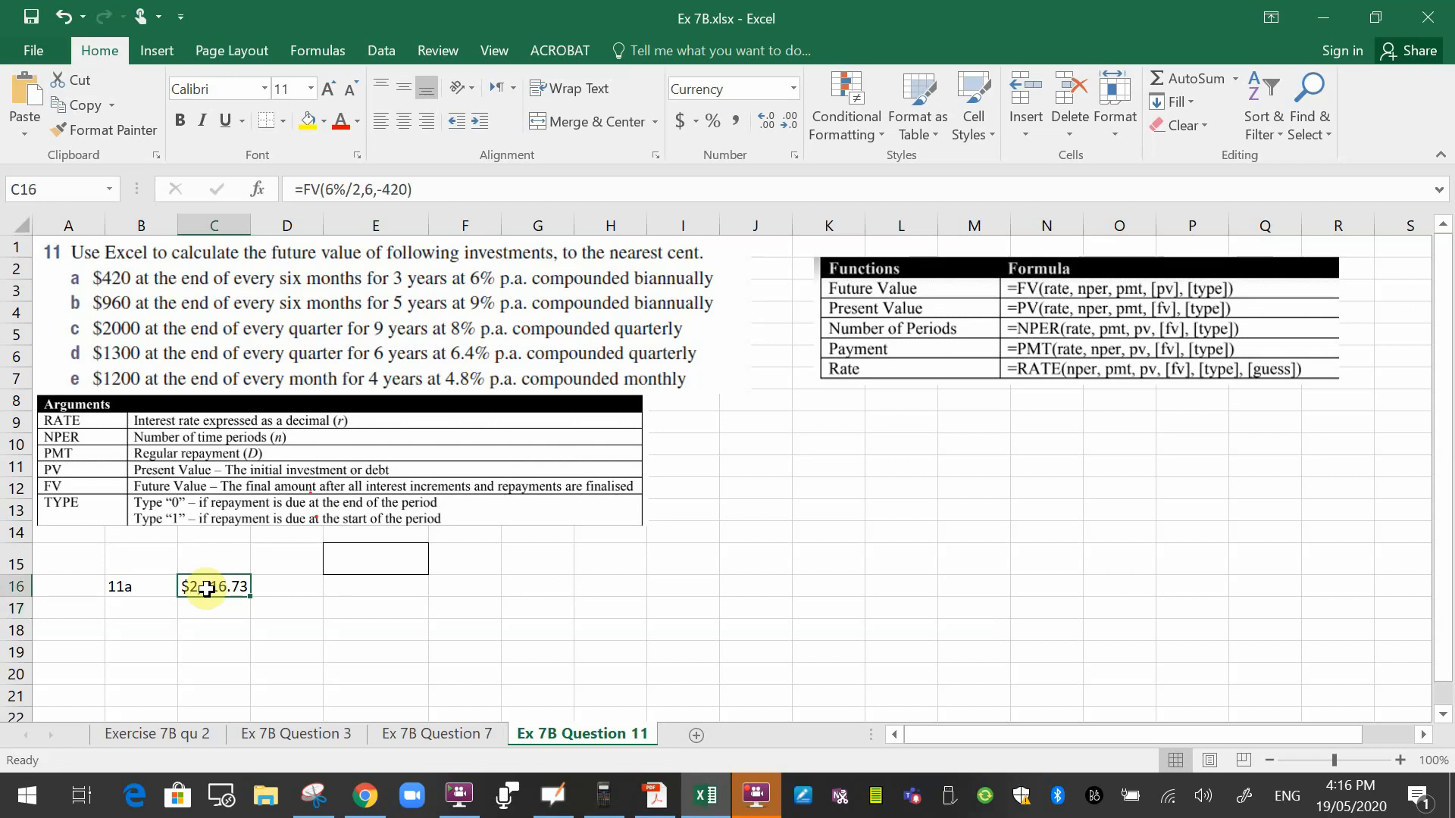